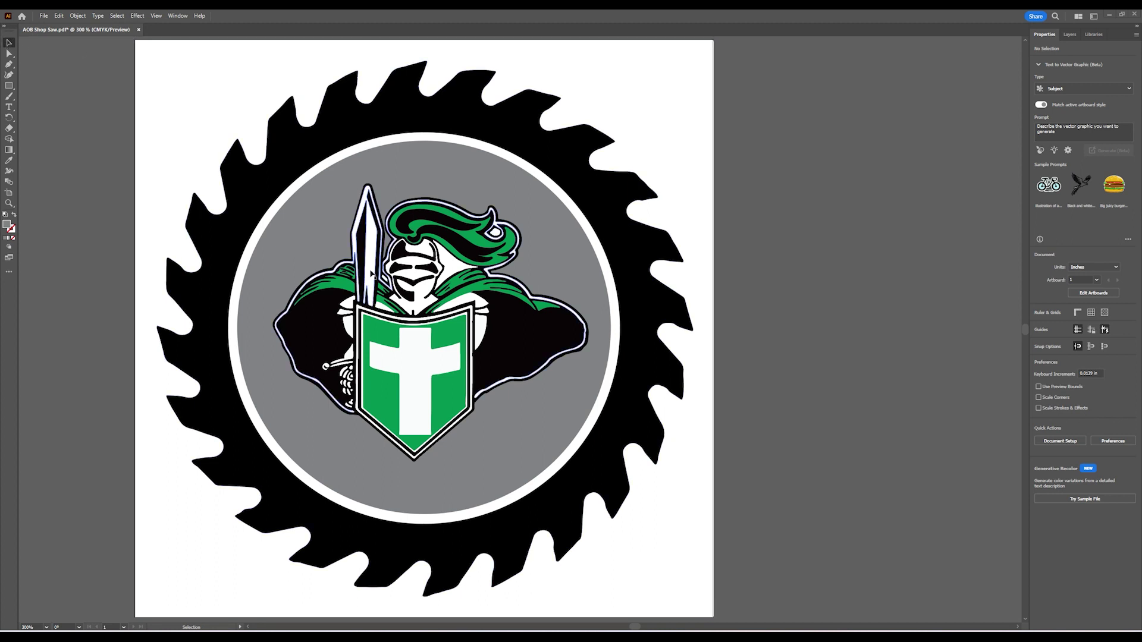
Select the whole knight saw-blade emblem group on the artboard.
left_click(399, 122)
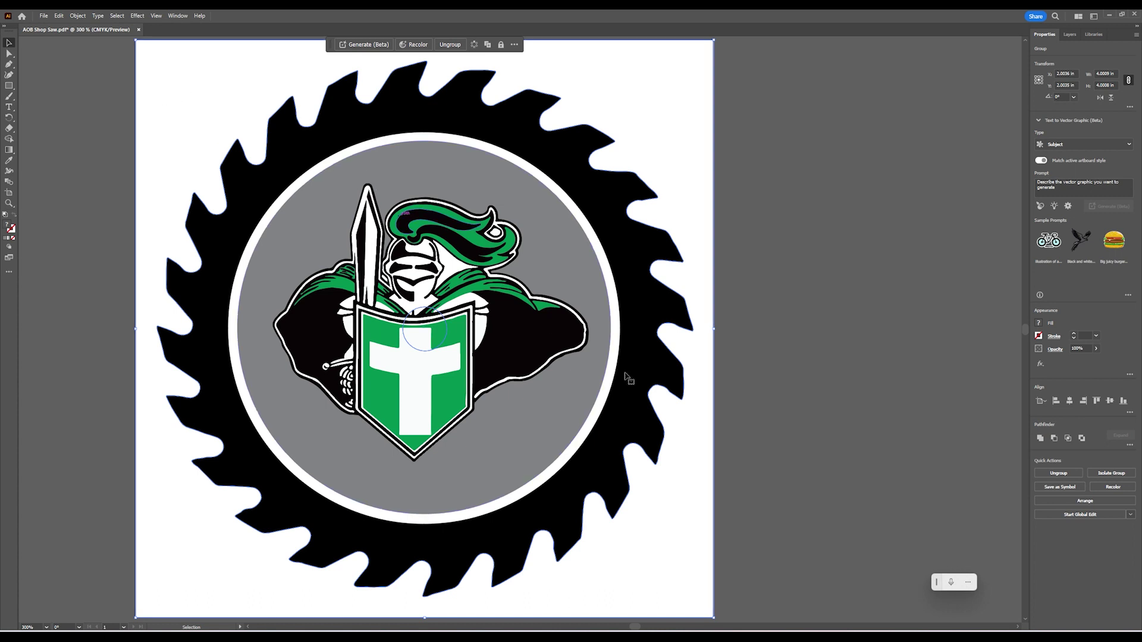
Start moving the isolated black saw blade, cancel it with Esc, then exit back to the unchanged emblem.
double_click(212, 119)
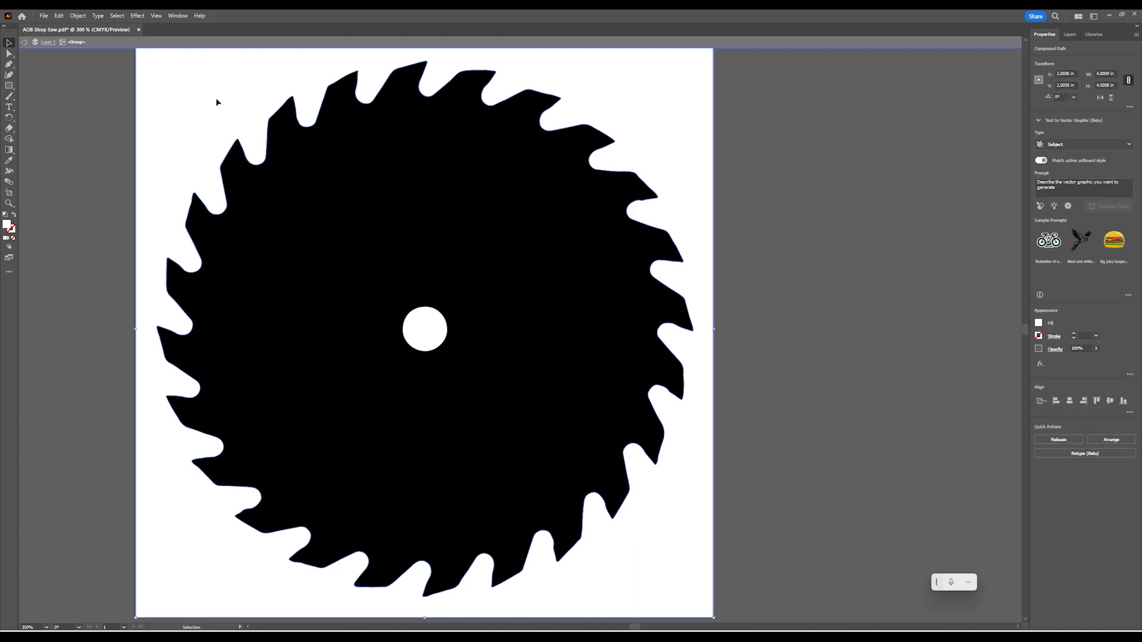
left_click_drag(215, 102, 90, 69)
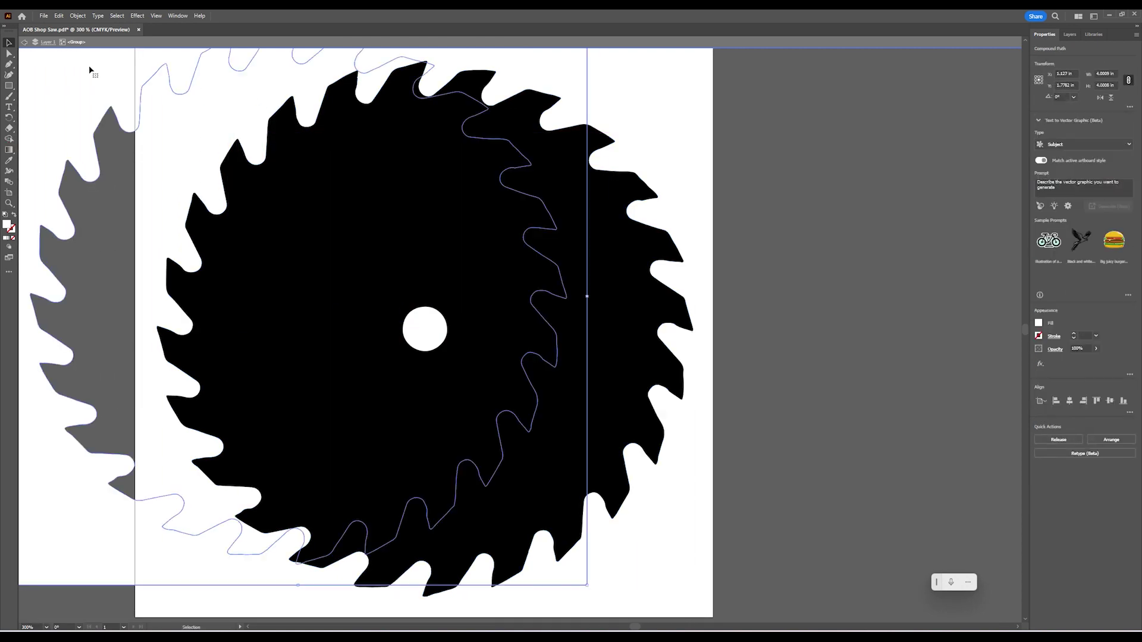
key("Escape")
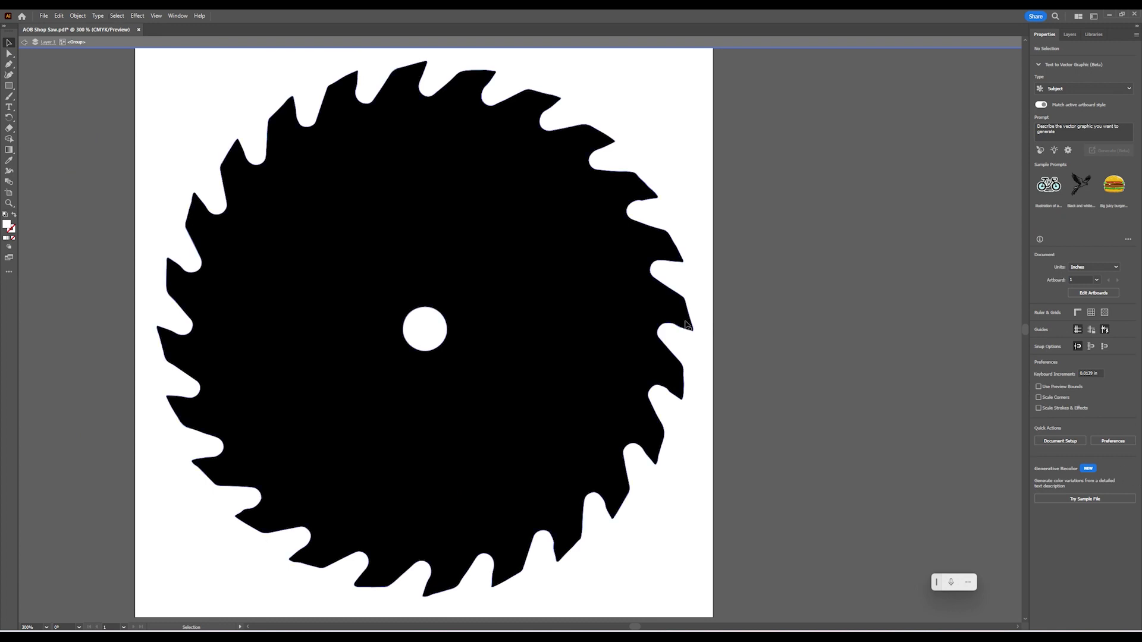
double_click(759, 295)
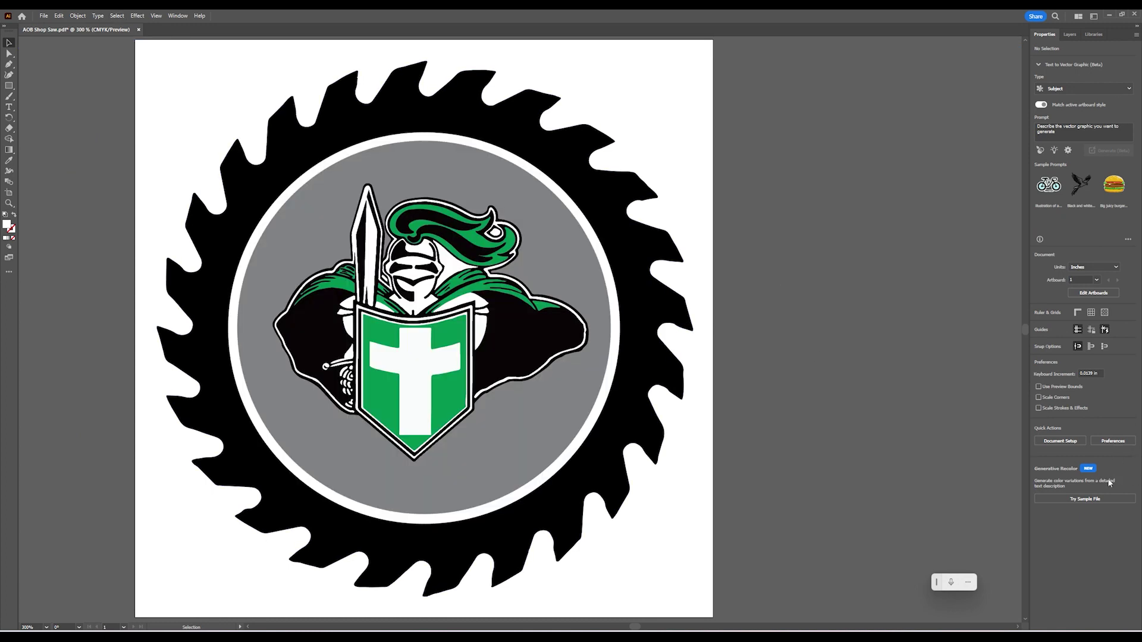
left_click(339, 369)
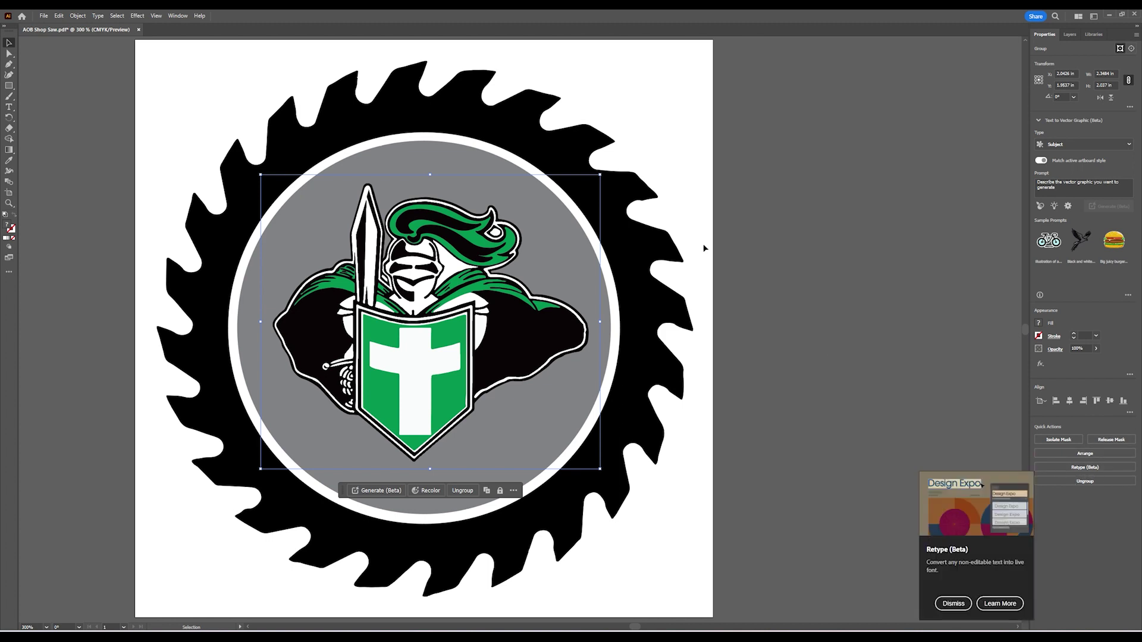
left_click(747, 234)
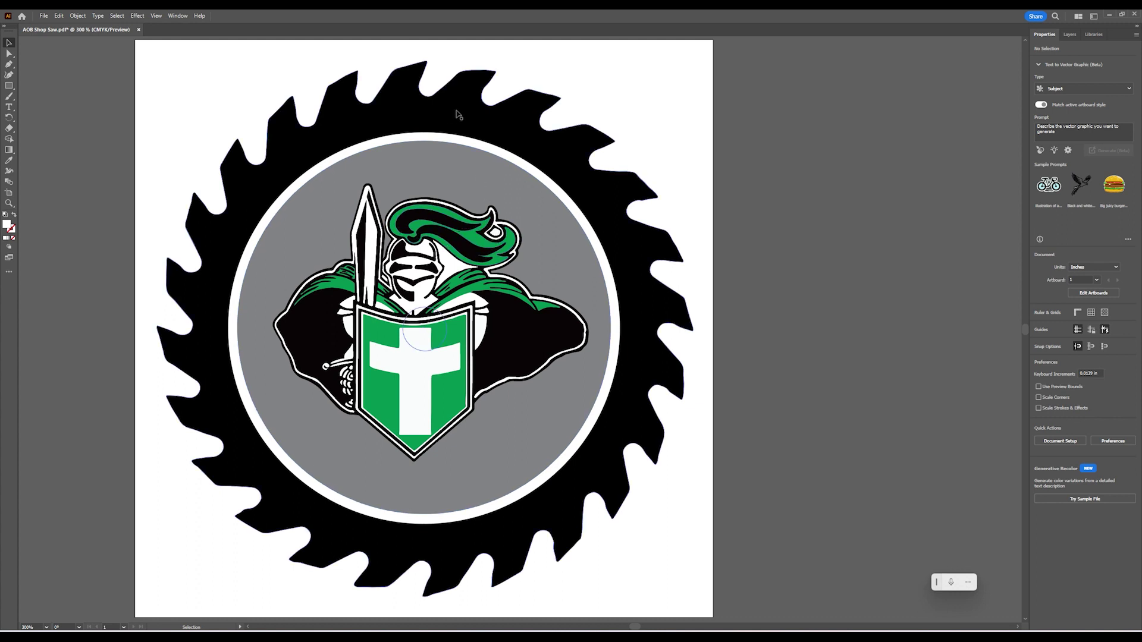
Copy all the emblem artwork and paste a duplicate onto the canvas.
left_click_drag(704, 615, 138, 72)
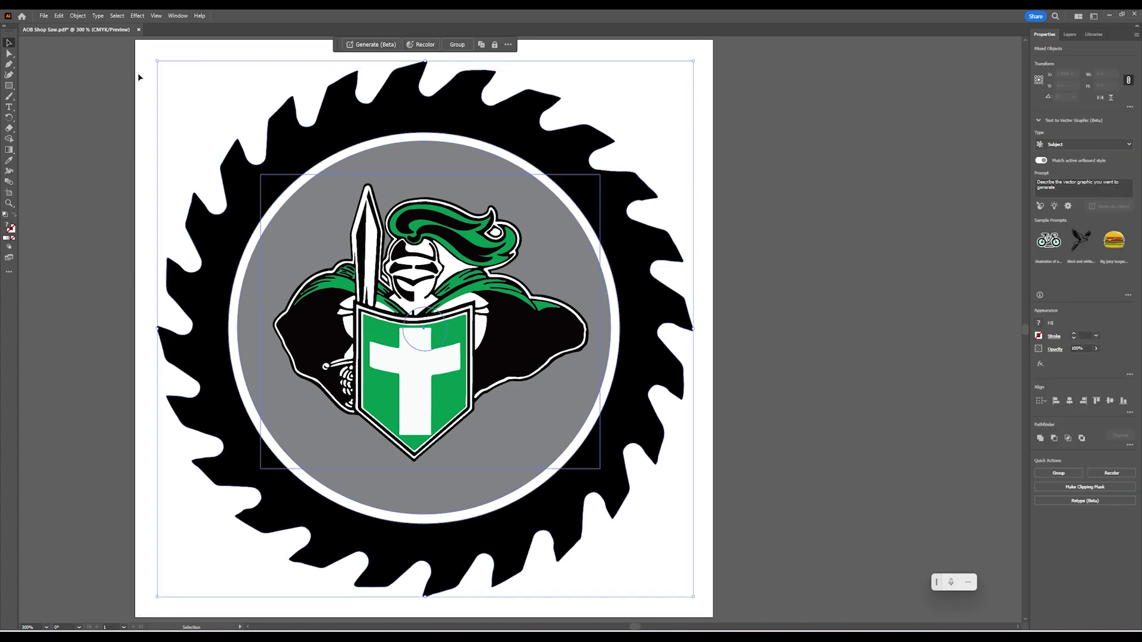
right_click(479, 169)
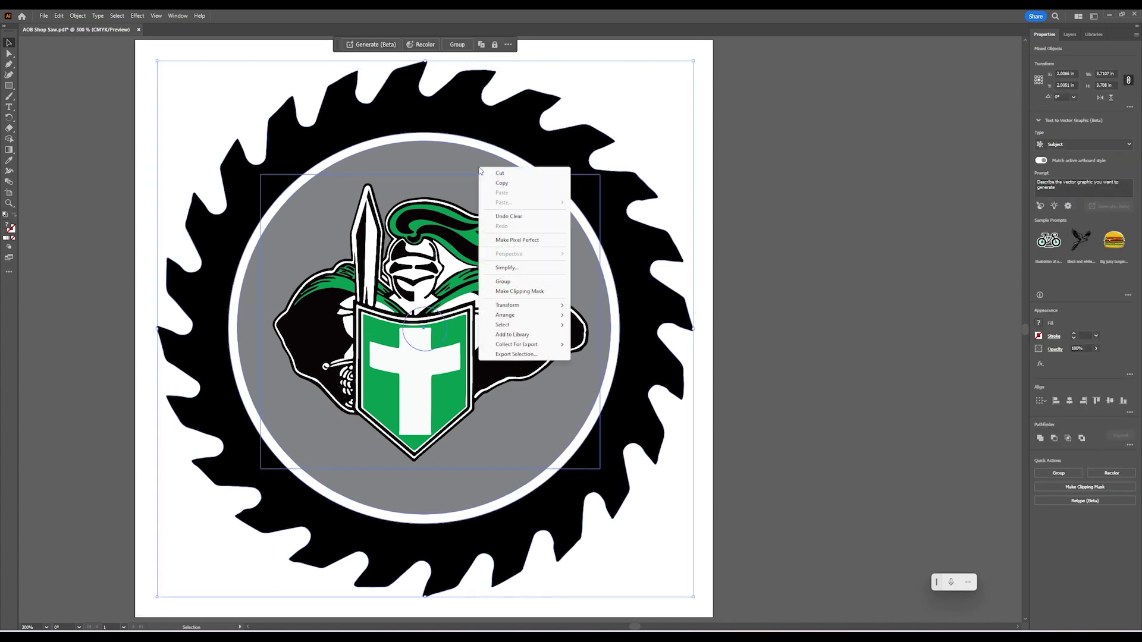
key("Escape")
right_click(775, 202)
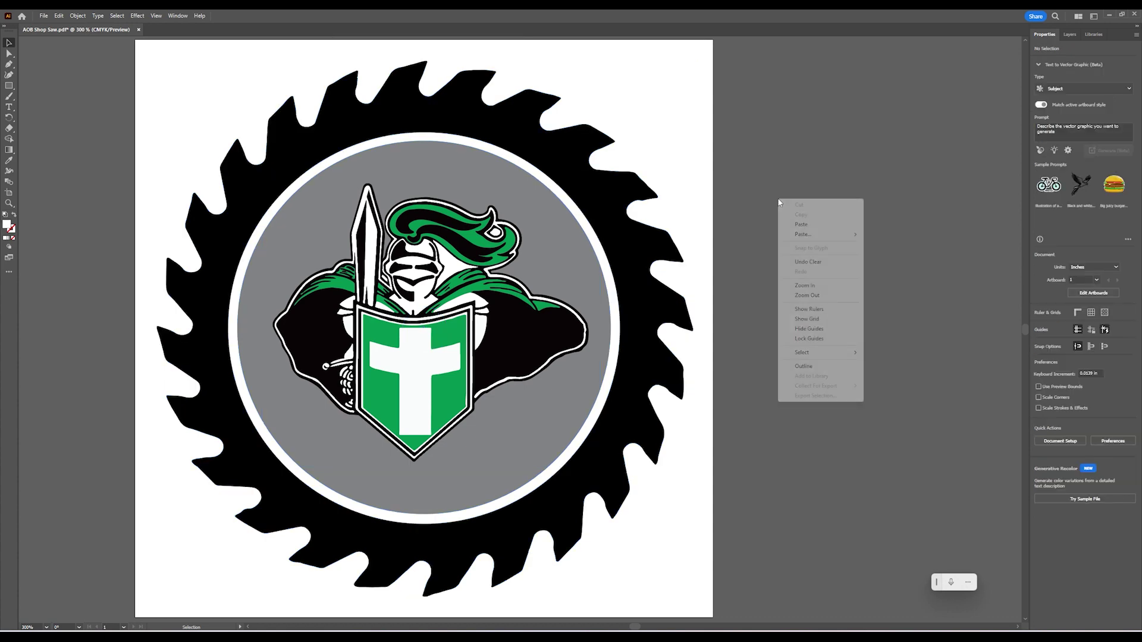
left_click(801, 225)
Drag the pasted duplicate emblem to the right, off the artboard.
left_click_drag(723, 239, 981, 218)
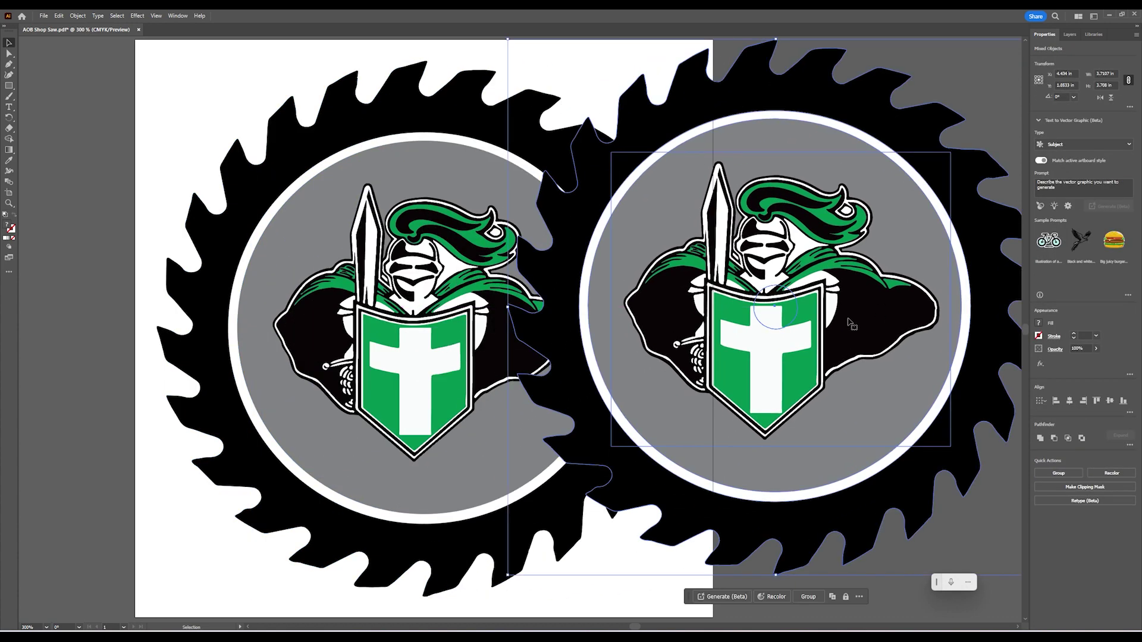
scroll(543, 225, "right", 5)
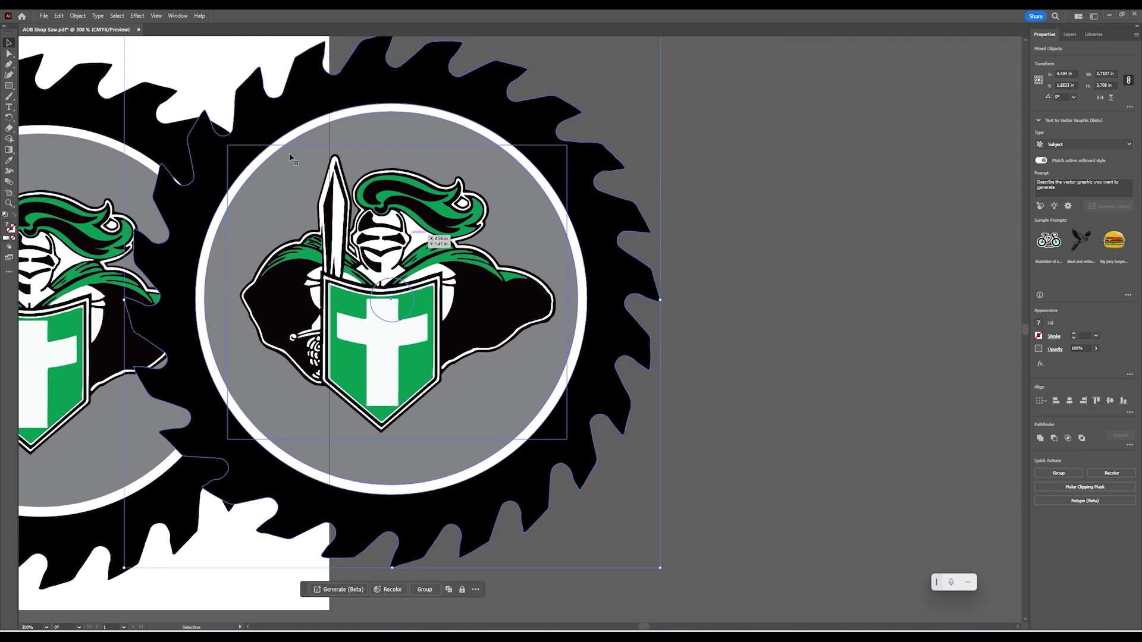
left_click_drag(275, 213, 412, 213)
left_click_drag(619, 179, 829, 209)
left_click_drag(727, 285, 521, 216)
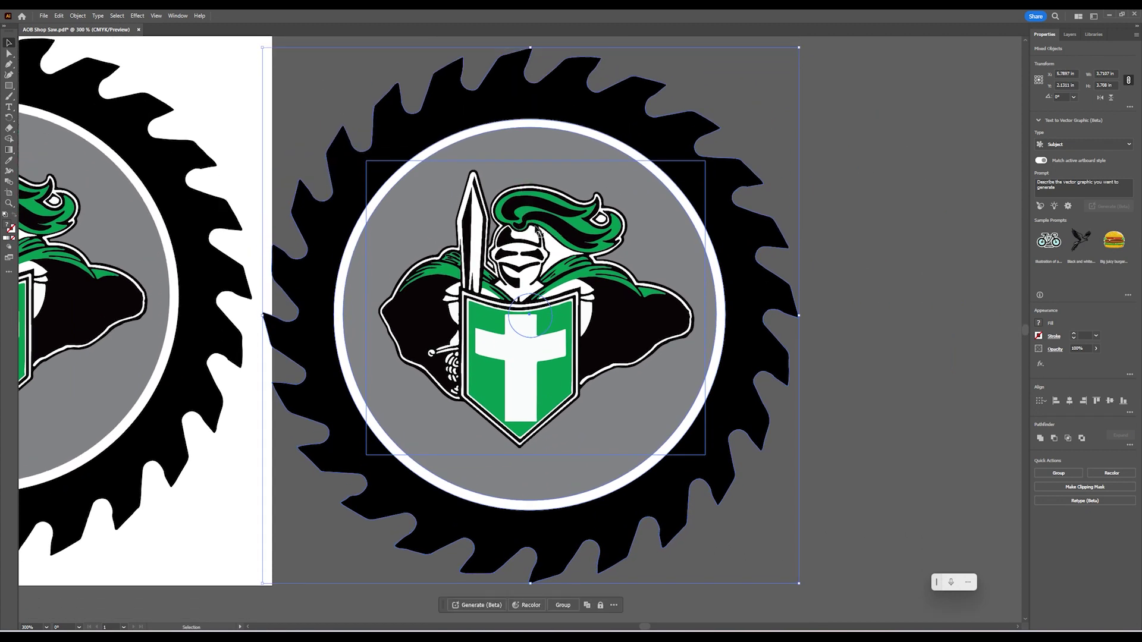
scroll(537, 230, "down", 2)
scroll(537, 230, "up", 1)
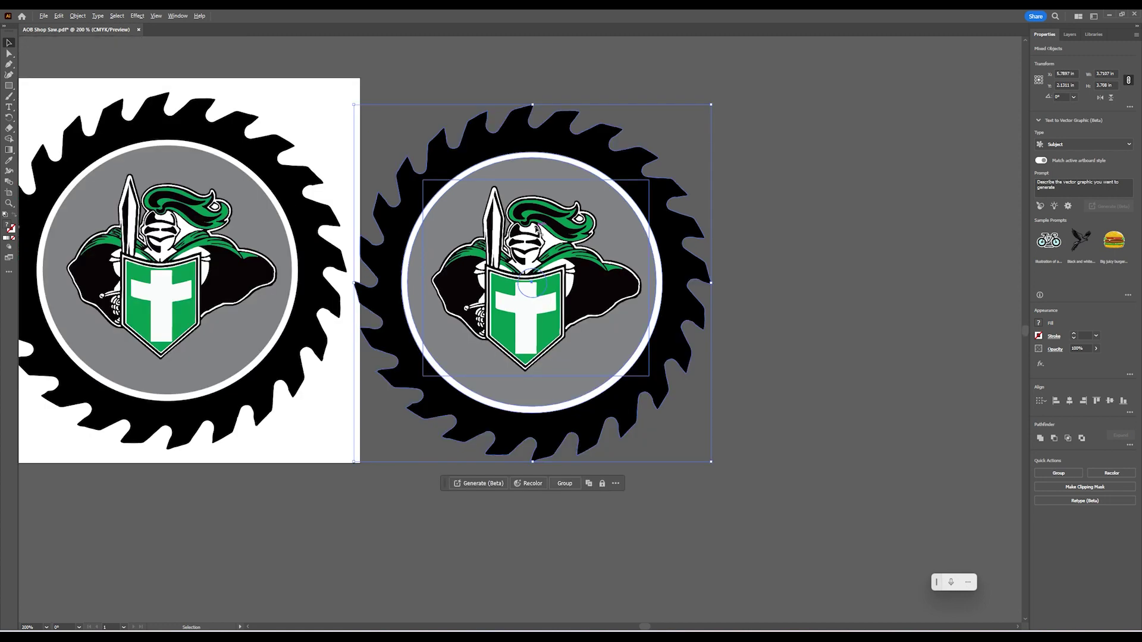
scroll(538, 229, "up", 1)
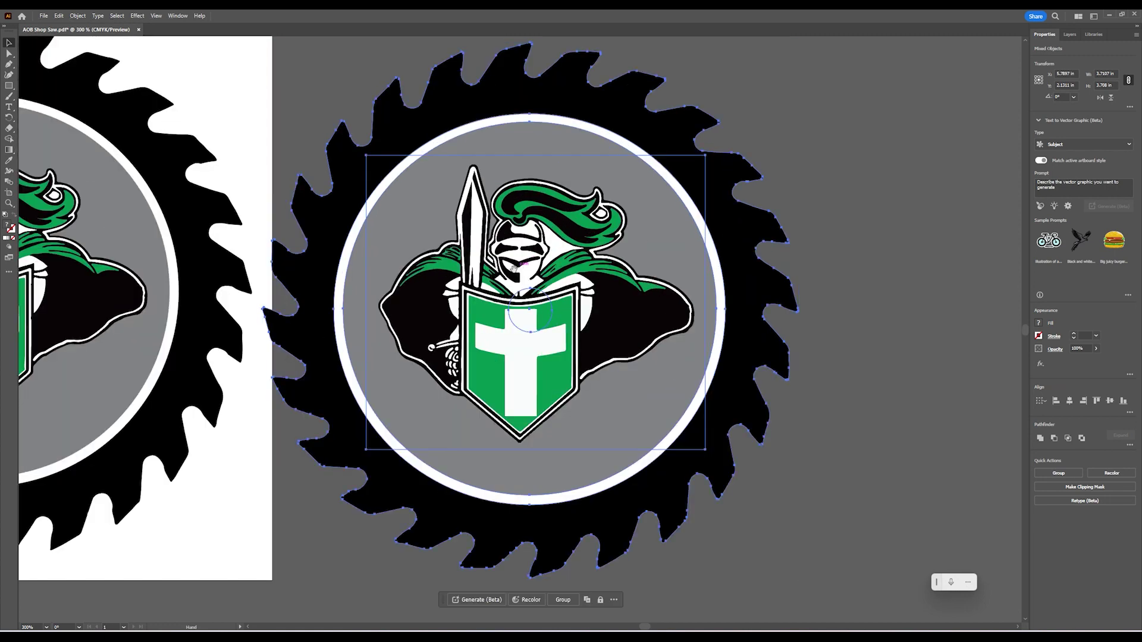
left_click_drag(523, 268, 497, 283)
Select every part of the duplicate emblem and merge them with Pathfinder Unite into one white silhouette.
left_click(896, 322)
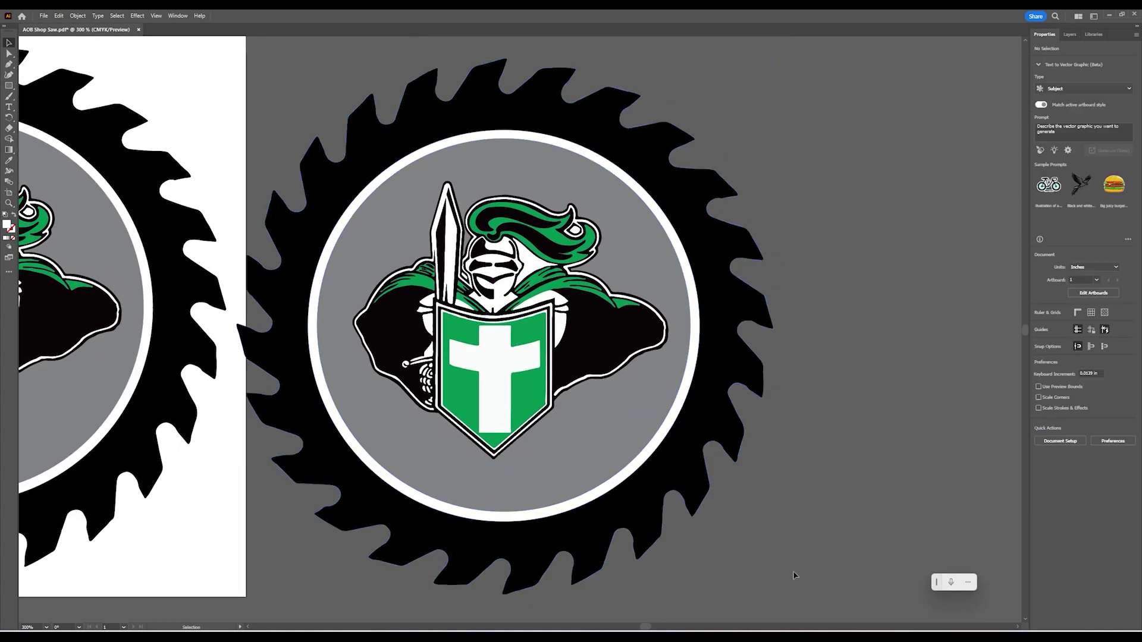
left_click_drag(785, 511, 280, 113)
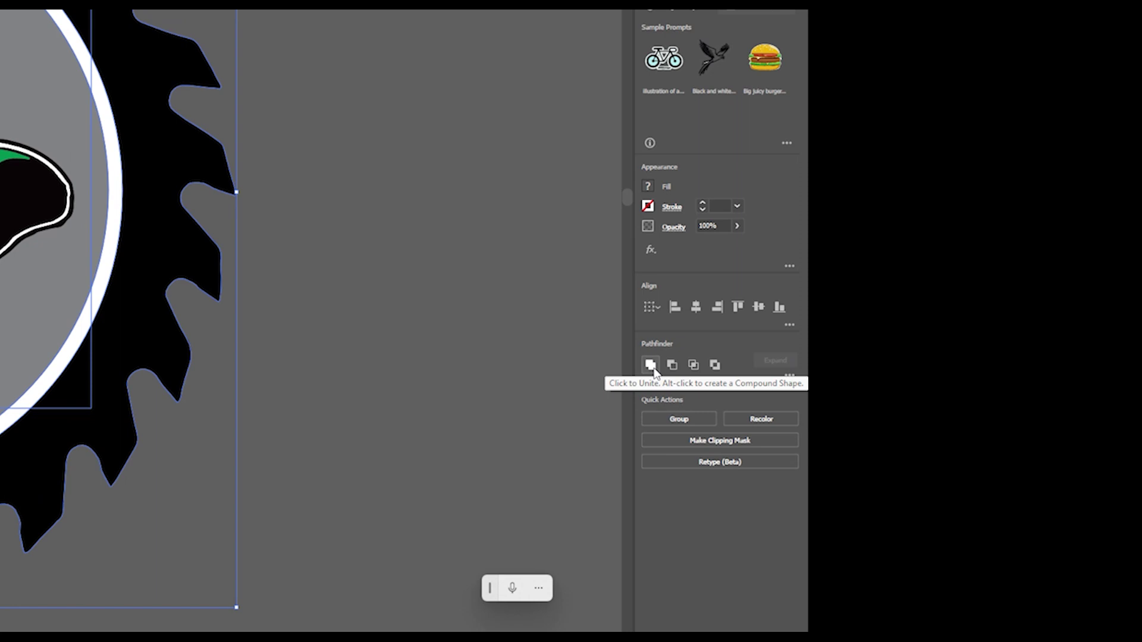
left_click(650, 365)
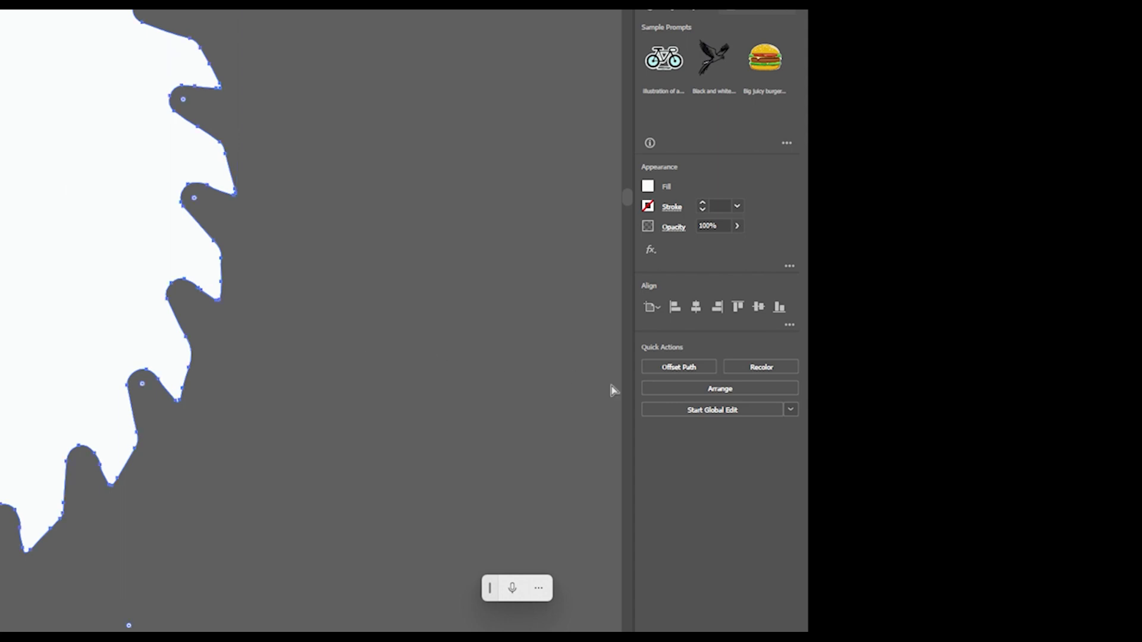
key("ctrl+z")
left_click(788, 378)
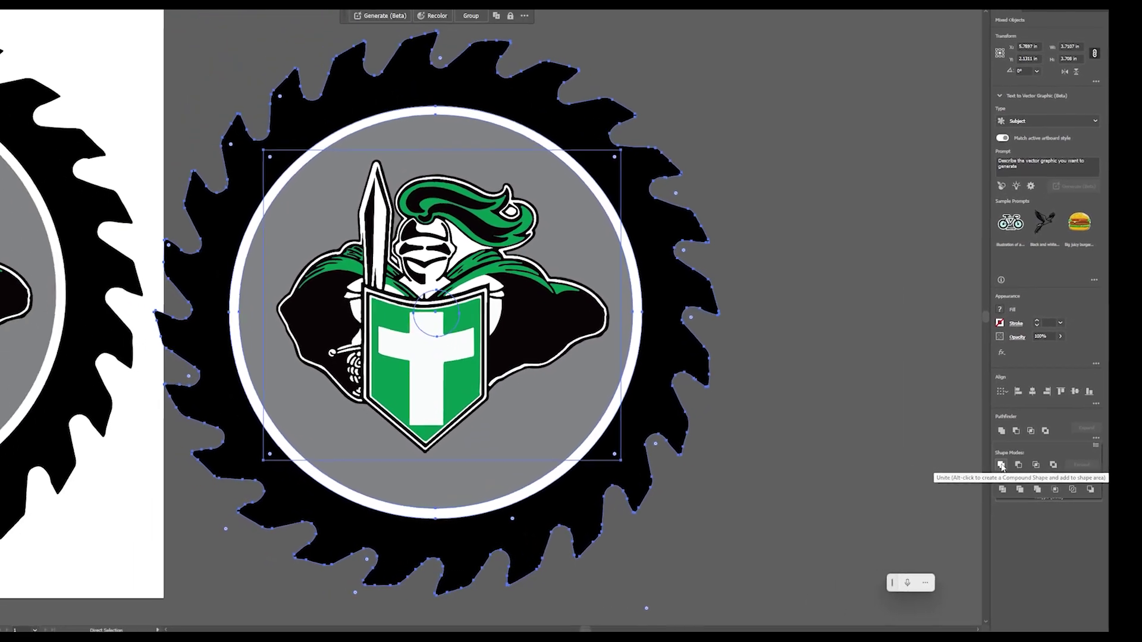
left_click(919, 454)
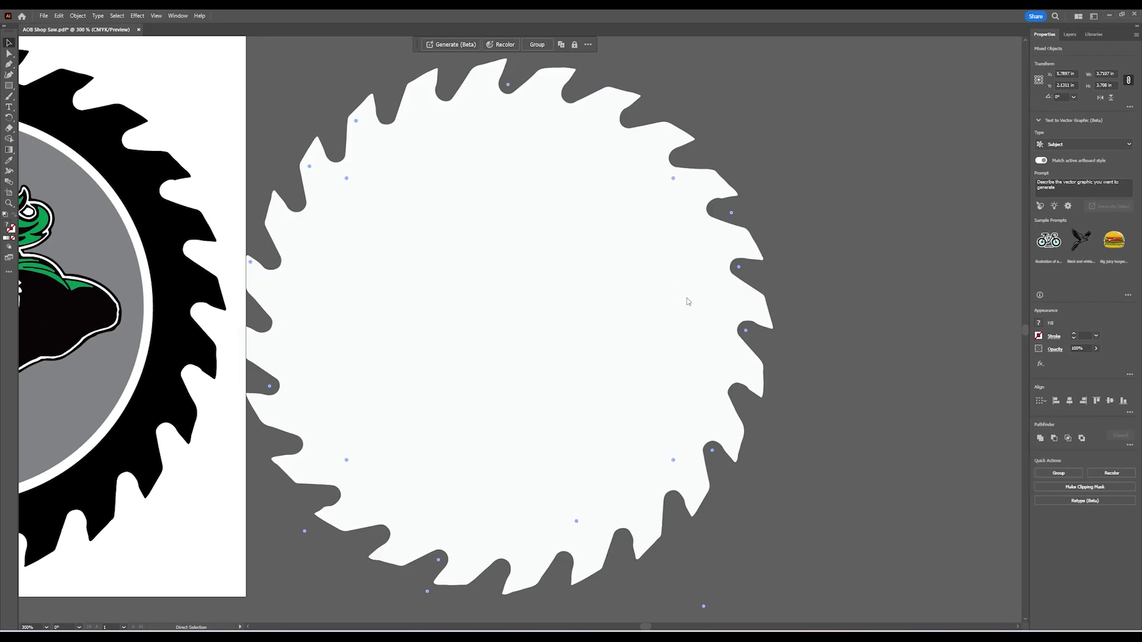
Shift the merged saw silhouette into place in isolation and bring up its fill swatches.
left_click_drag(607, 331, 686, 335)
scroll(452, 336, "down", 1)
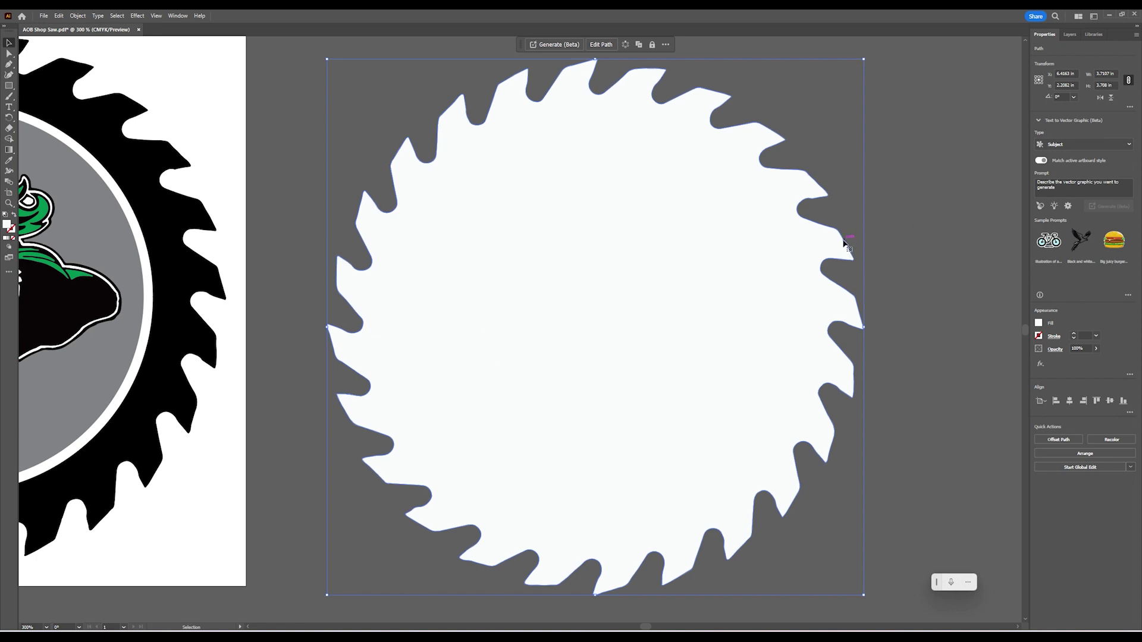
double_click(844, 241)
left_click_drag(742, 224, 667, 232)
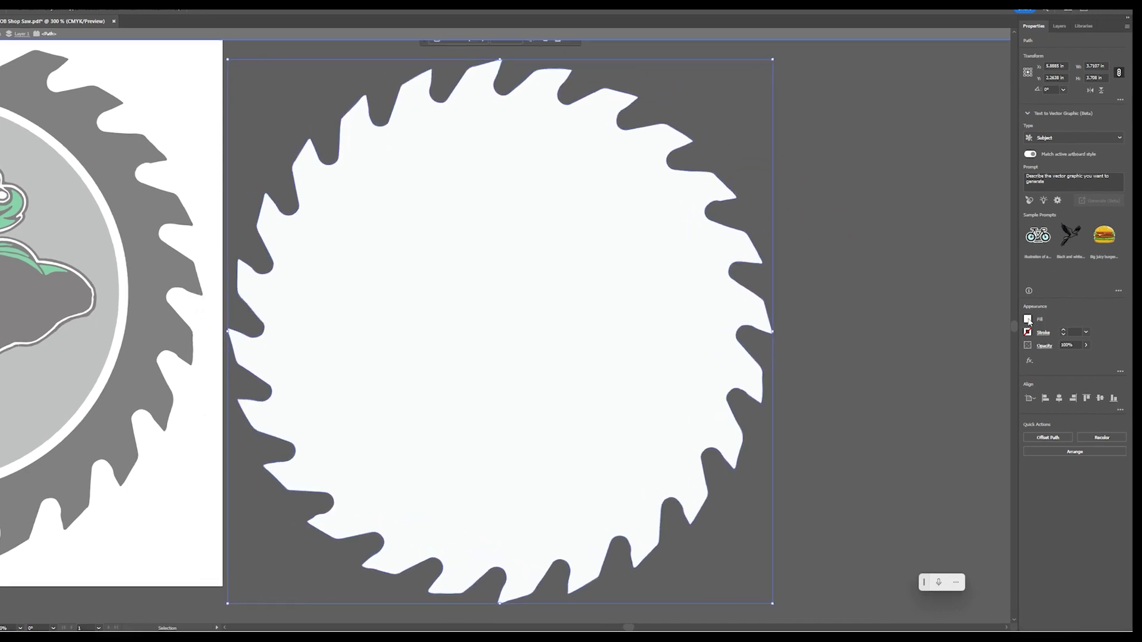
left_click(1040, 324)
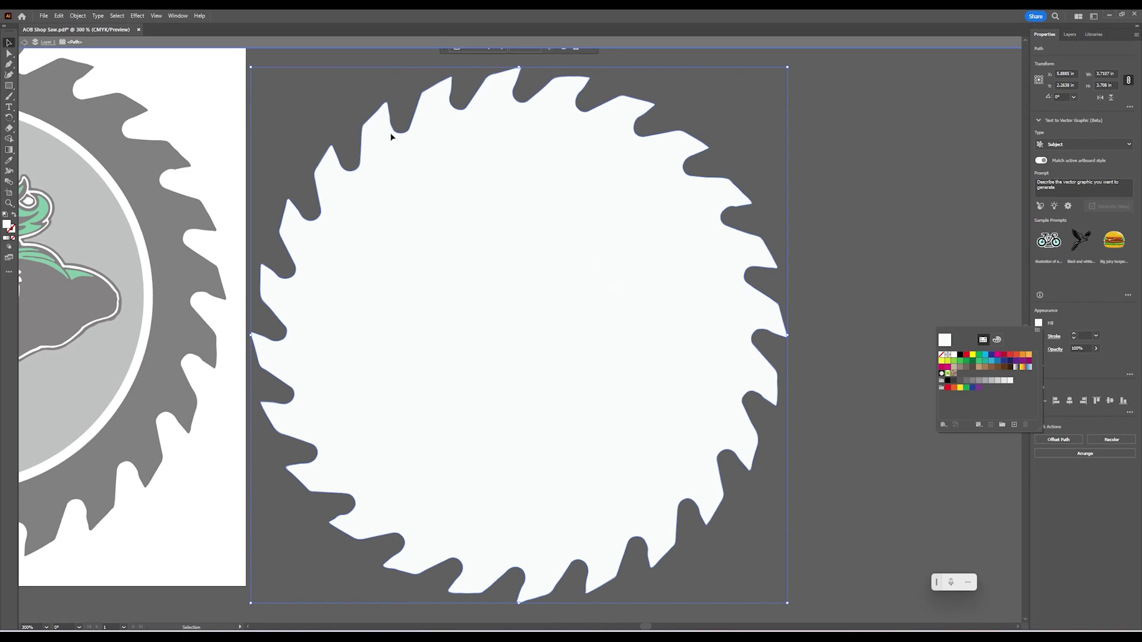
Close the swatches, check the File menu, and reopen the saw fill's swatch list.
key("Escape")
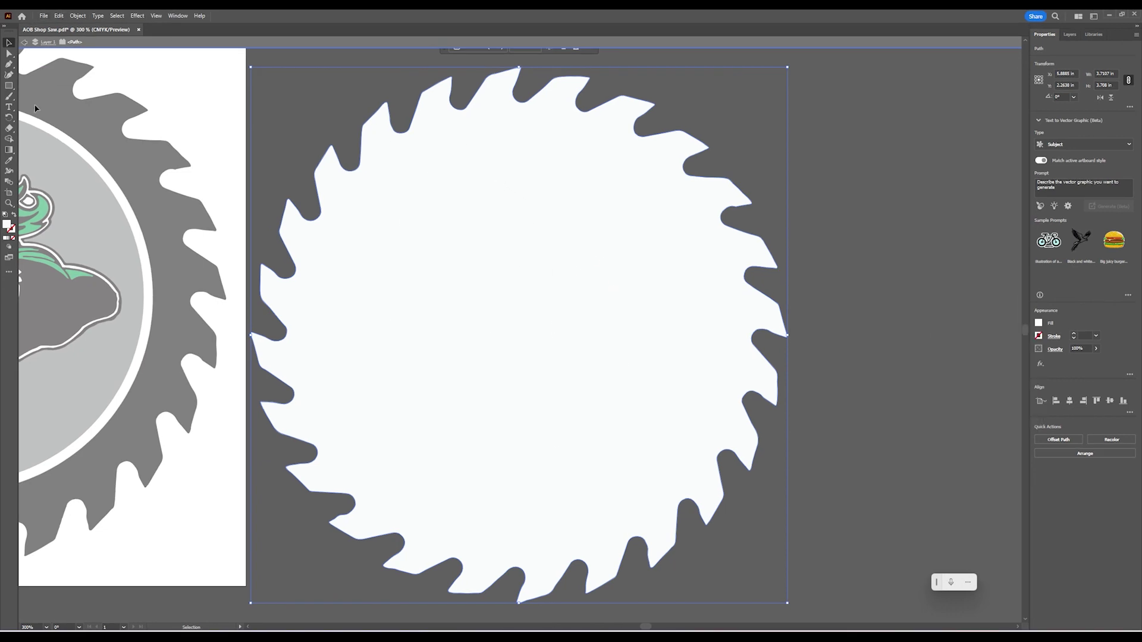
left_click(48, 16)
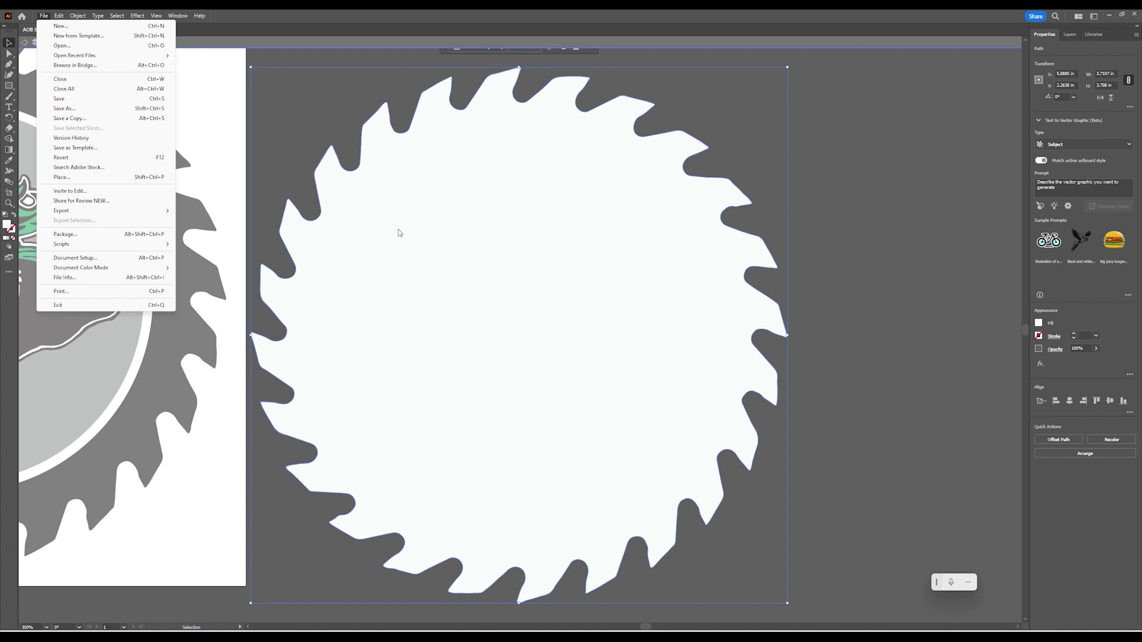
left_click(847, 318)
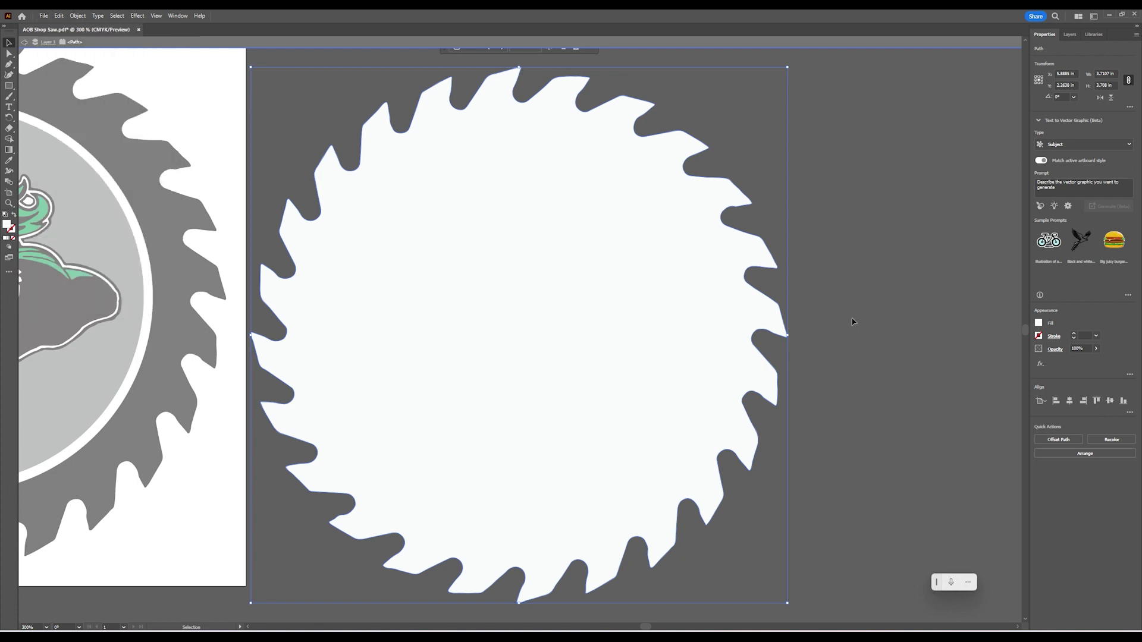
left_click(1040, 324)
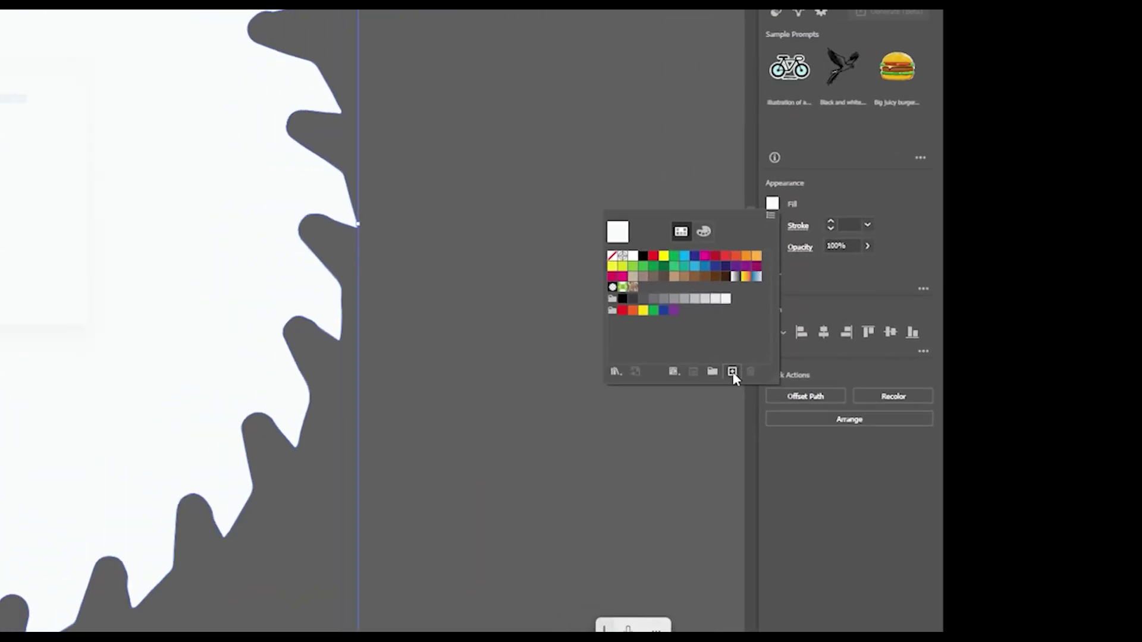
Create a new swatch named CutContour at C0 M100 Y0 K0.
left_click(778, 383)
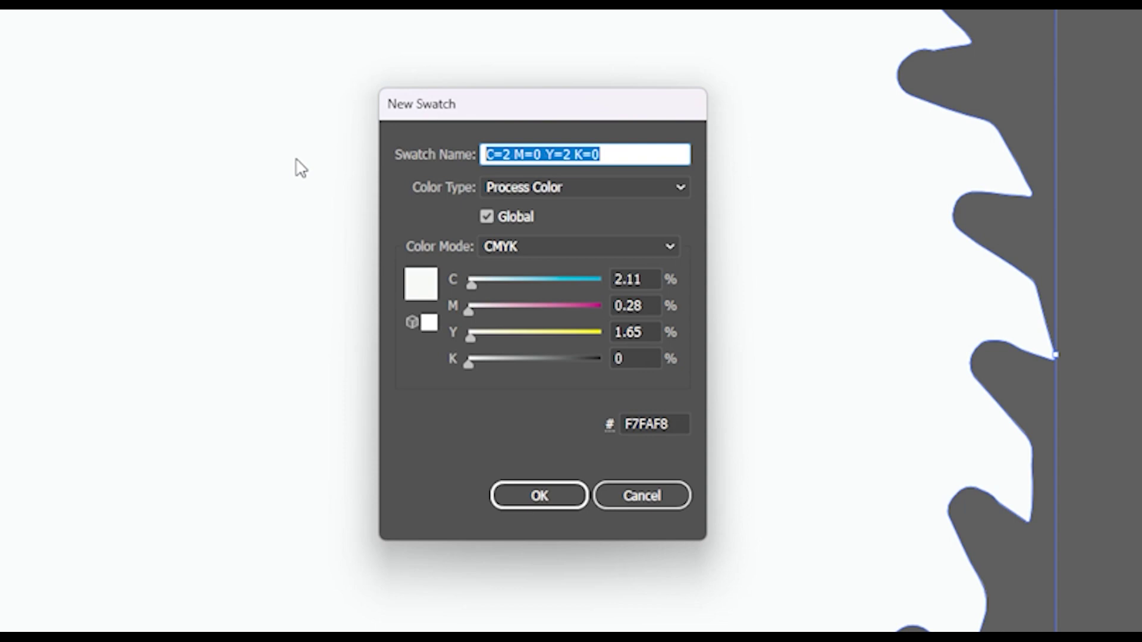
type("CutContour")
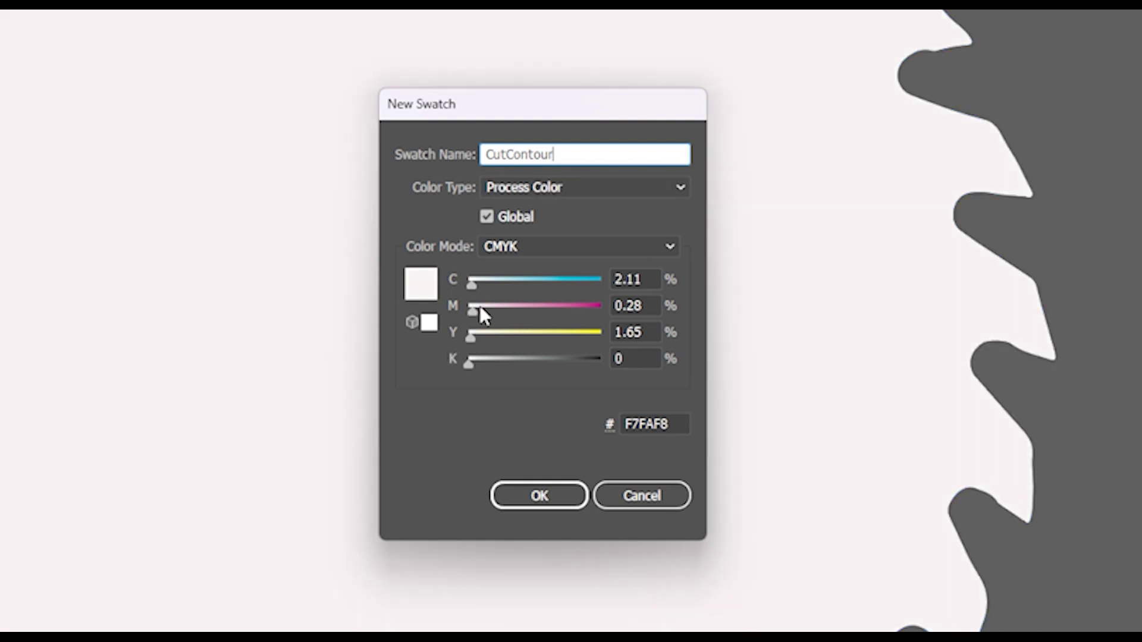
left_click_drag(480, 307, 665, 321)
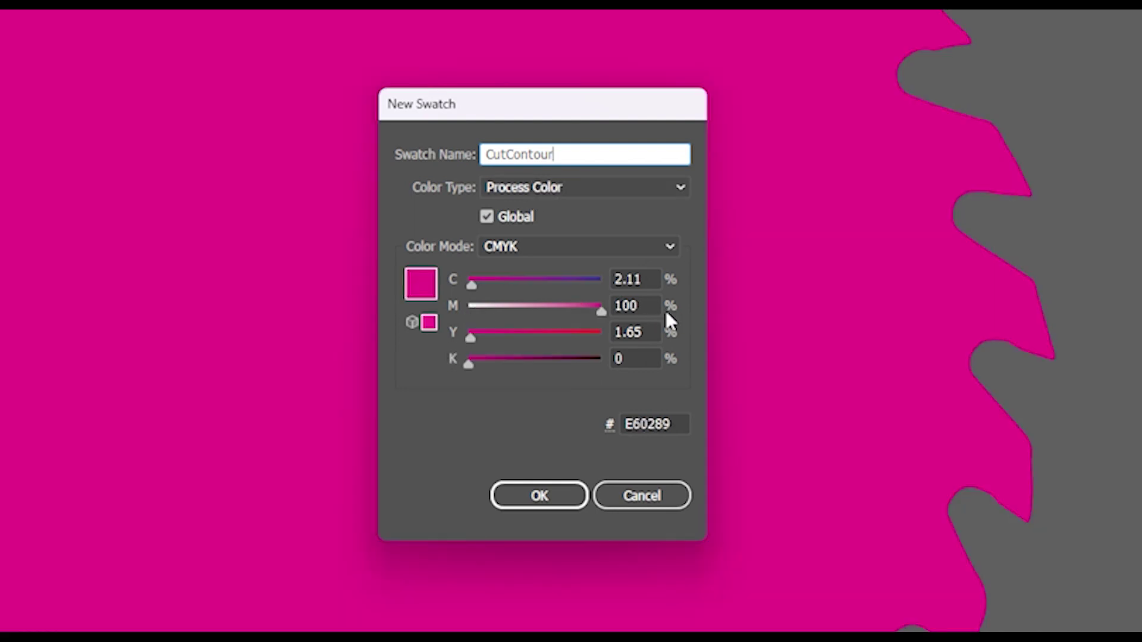
left_click_drag(473, 286, 464, 286)
left_click_drag(470, 337, 464, 337)
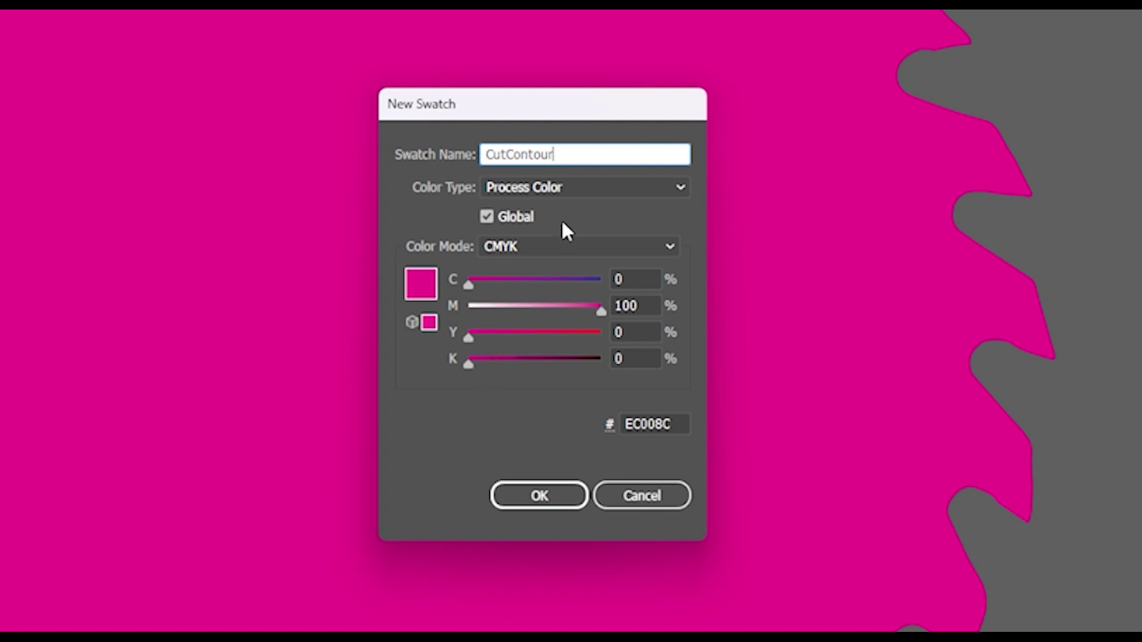
Change the CutContour swatch's Color Type from Process Color to Spot Color.
left_click(534, 187)
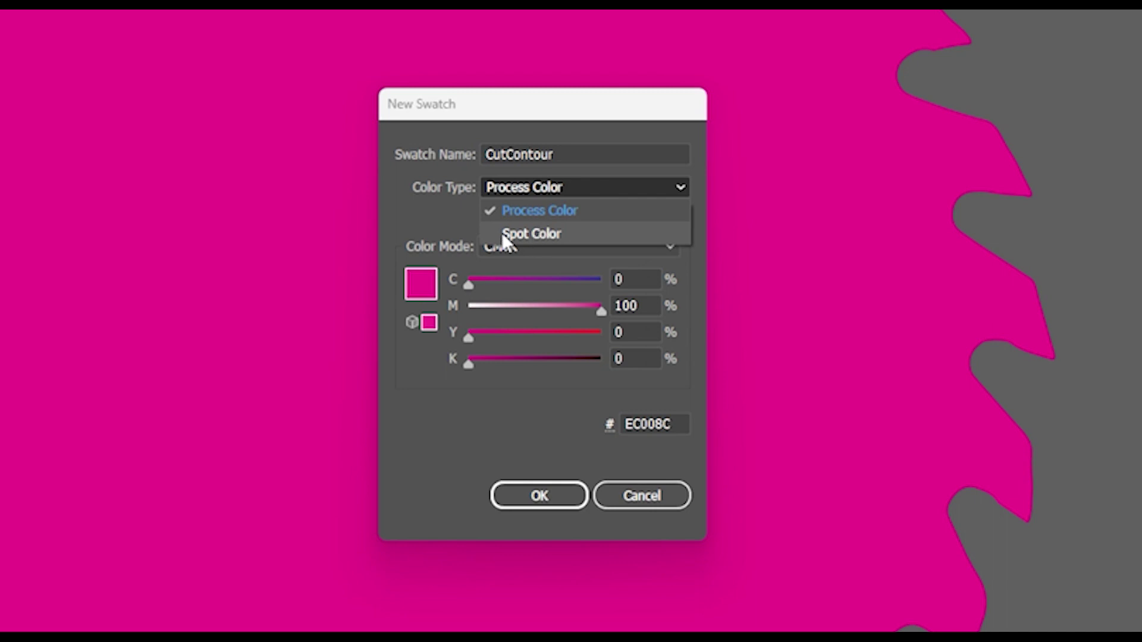
left_click(516, 234)
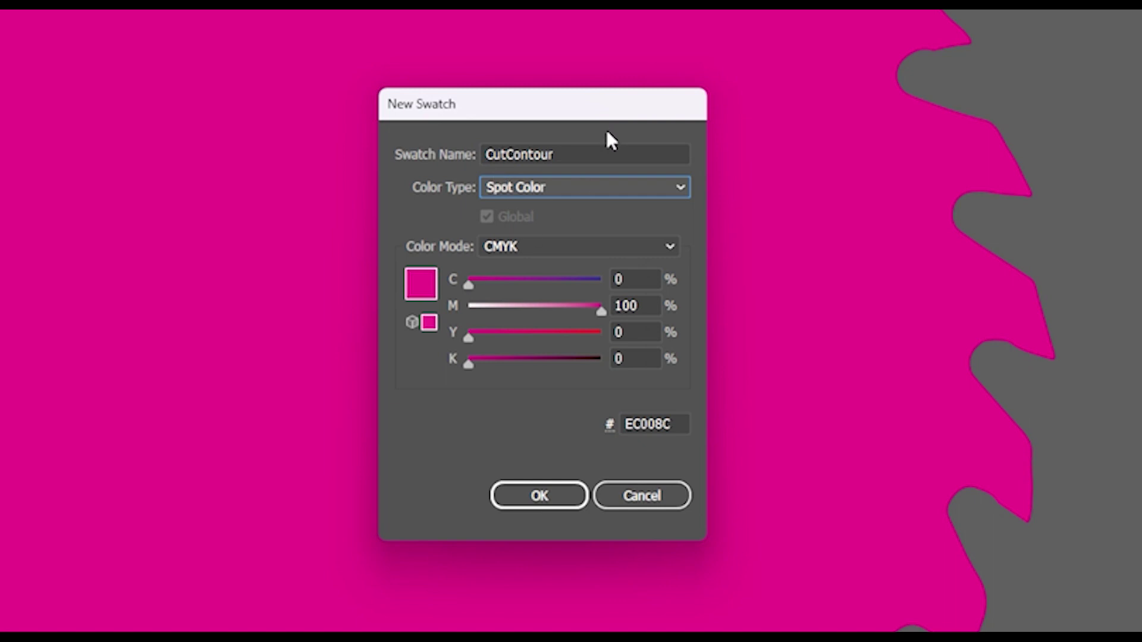
left_click(526, 186)
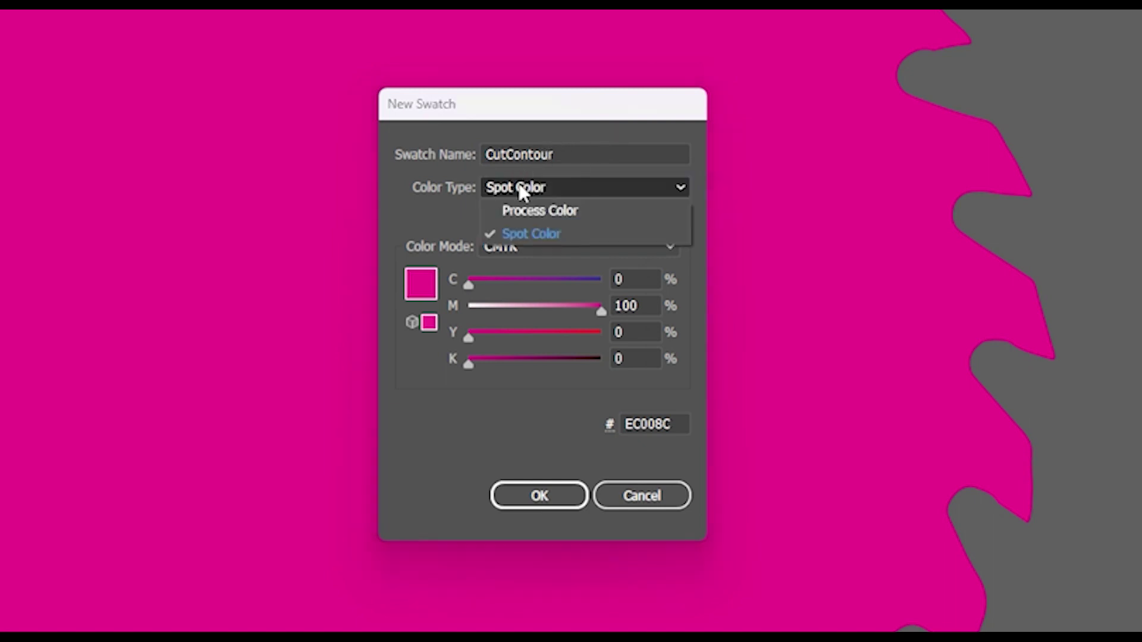
left_click(515, 190)
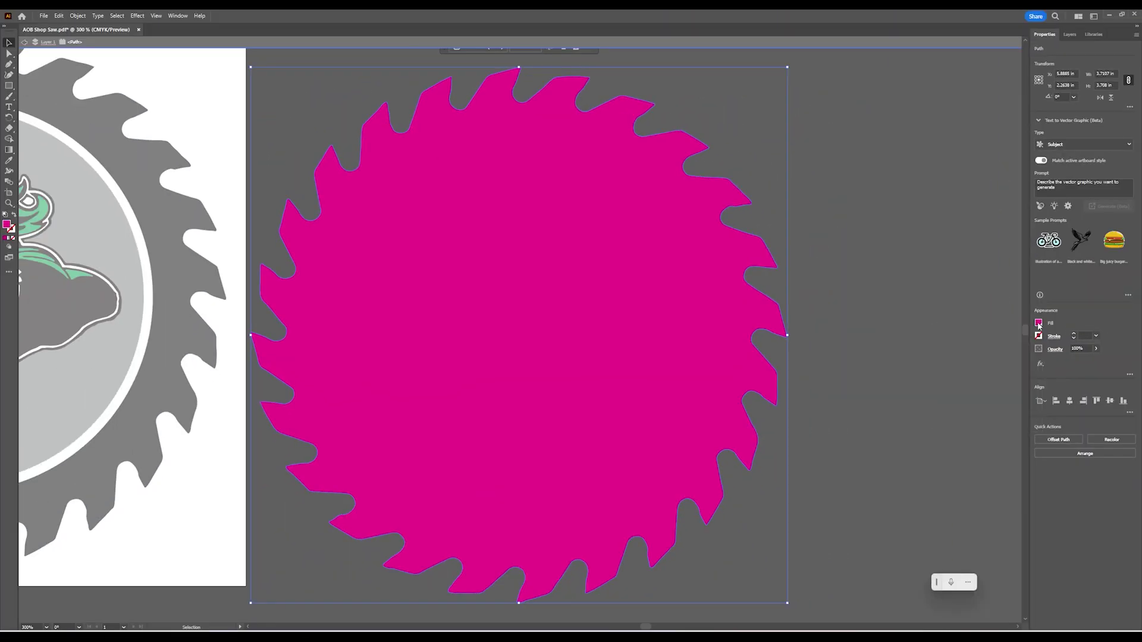
Give the saw outline a magenta CutContour stroke and no fill.
left_click(1039, 336)
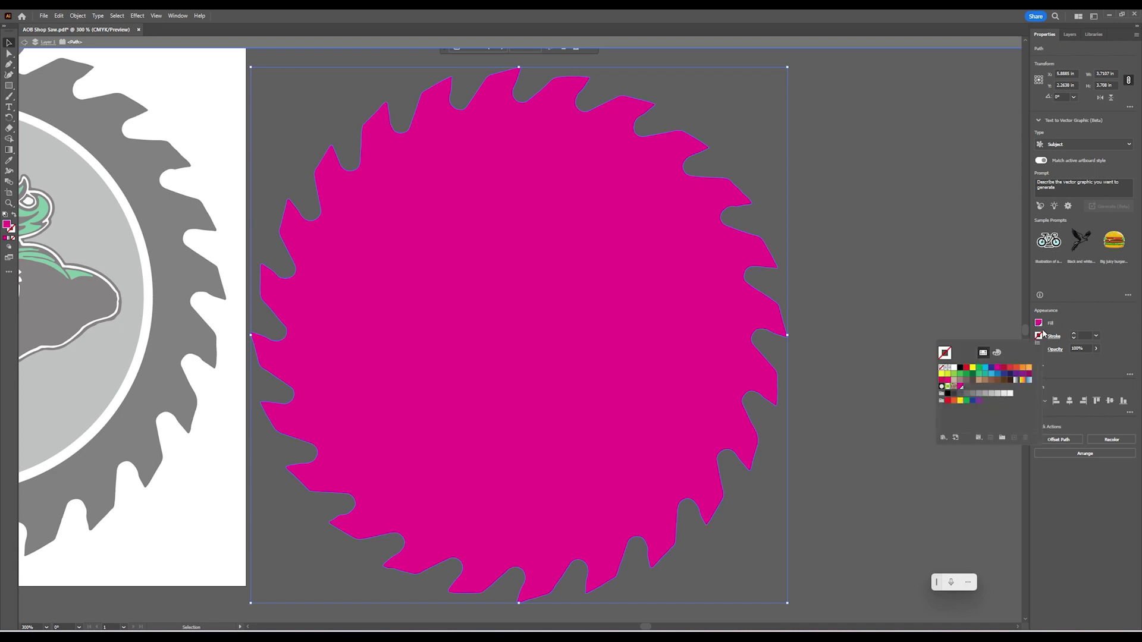
left_click(960, 387)
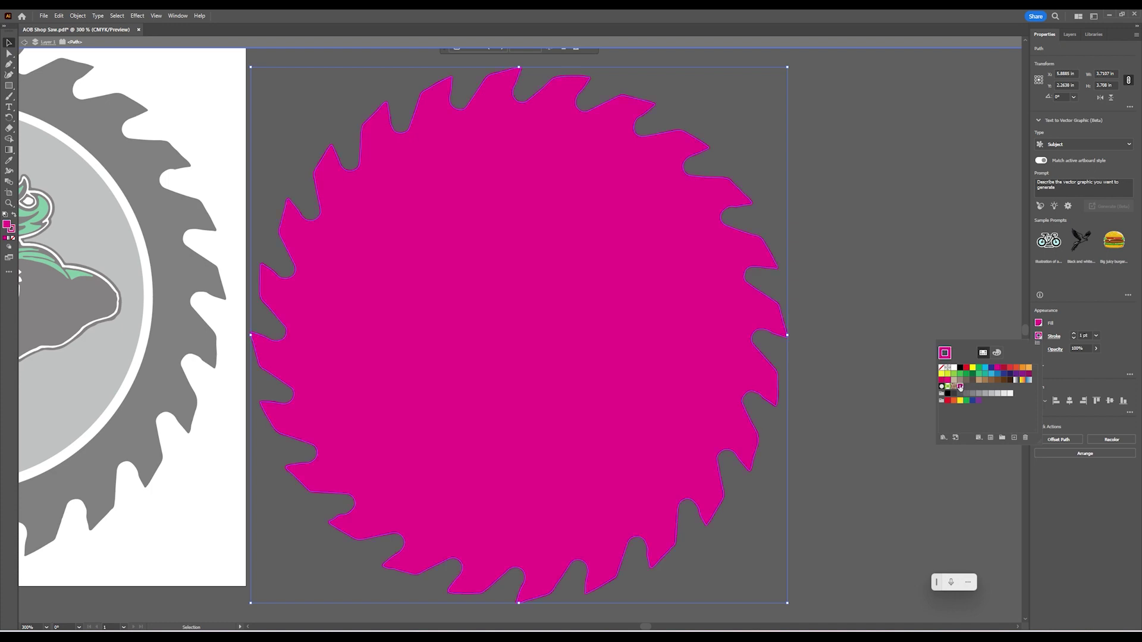
key("Escape")
left_click(1039, 323)
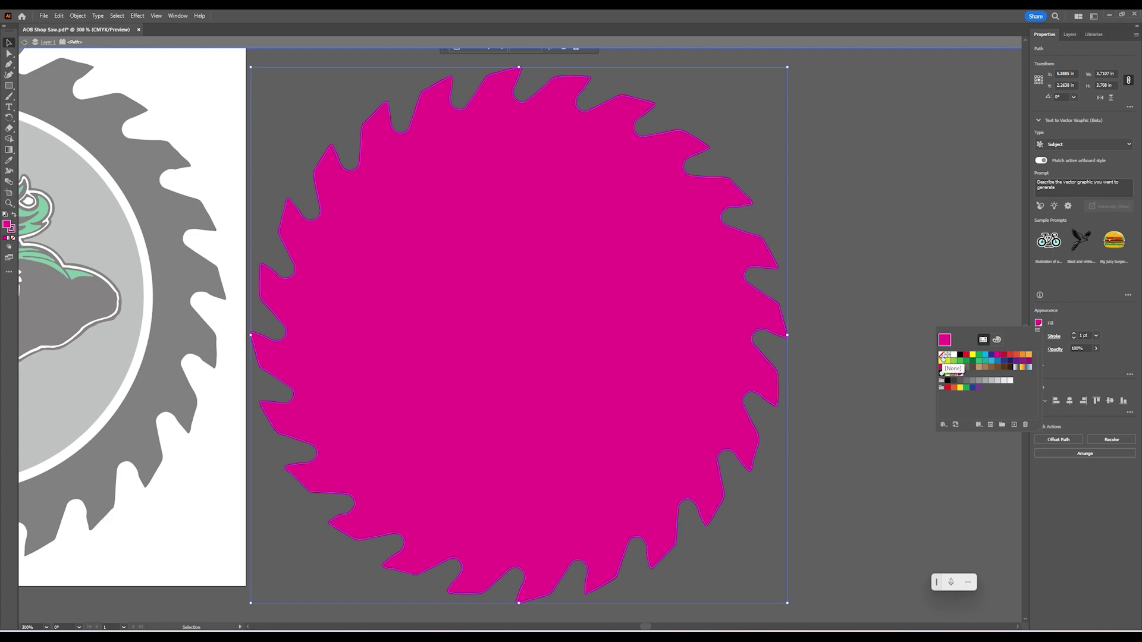
left_click(942, 355)
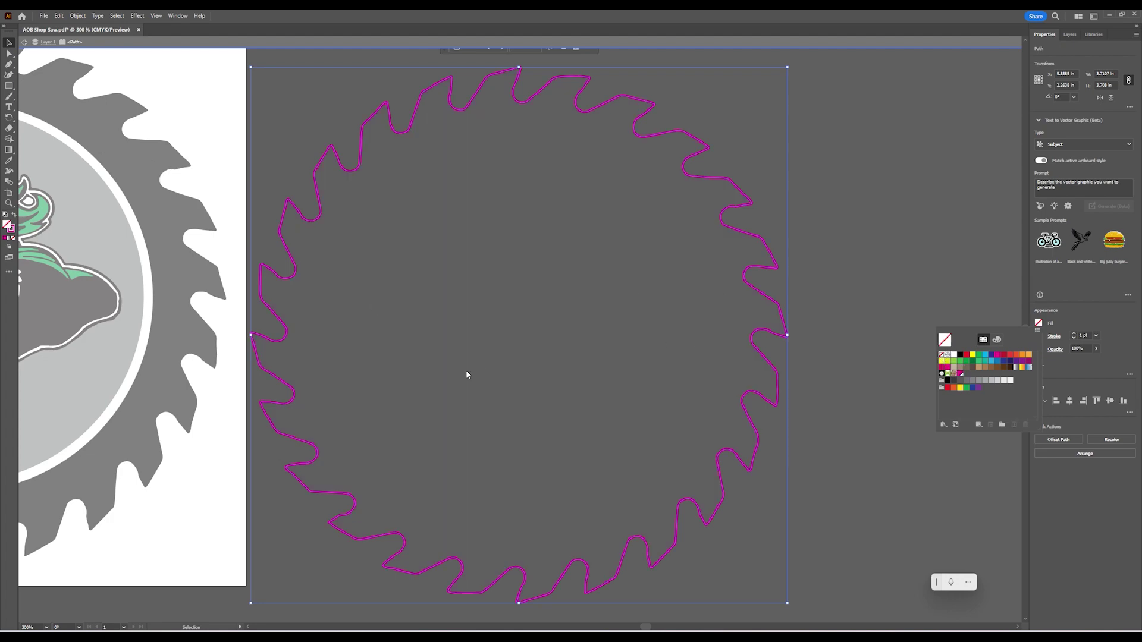
key("Escape")
left_click_drag(389, 336, 57, 275)
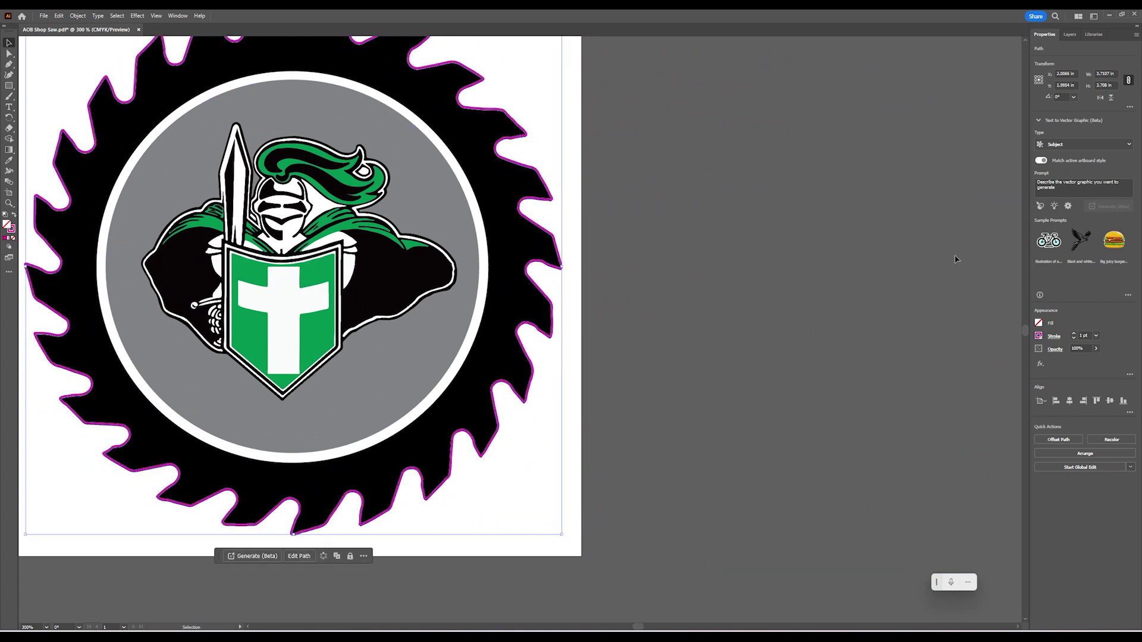
Reduce the cut line stroke to 0.25 pt and nudge it 0.01 in down onto the saw's edge.
left_click(1075, 340)
left_click(1075, 340)
left_click(1075, 340)
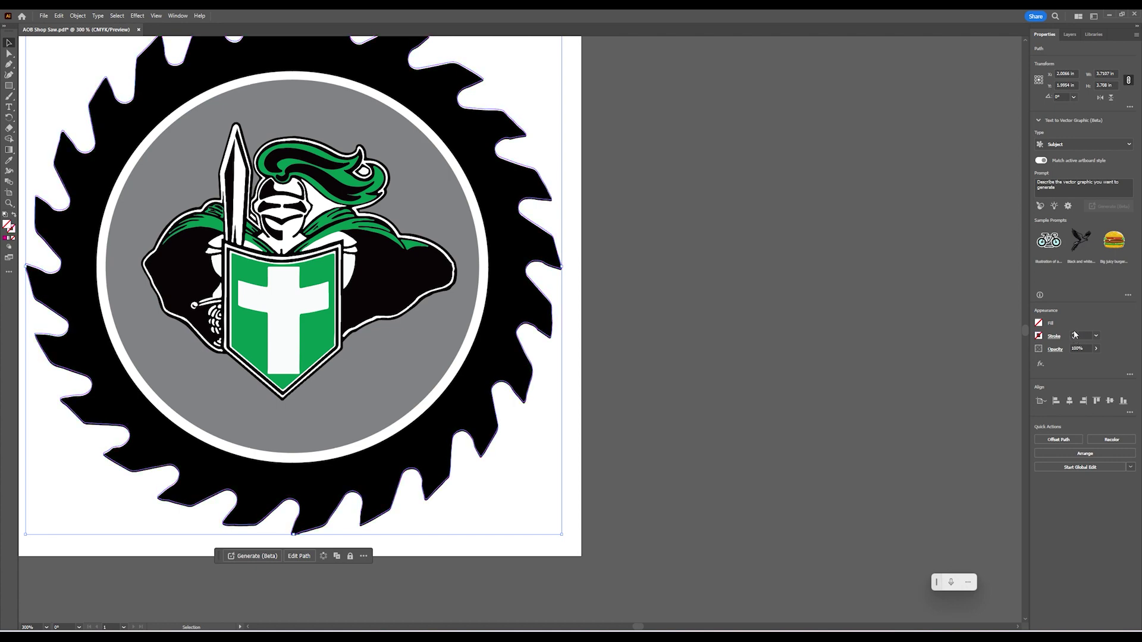
scroll(569, 283, "up", 6)
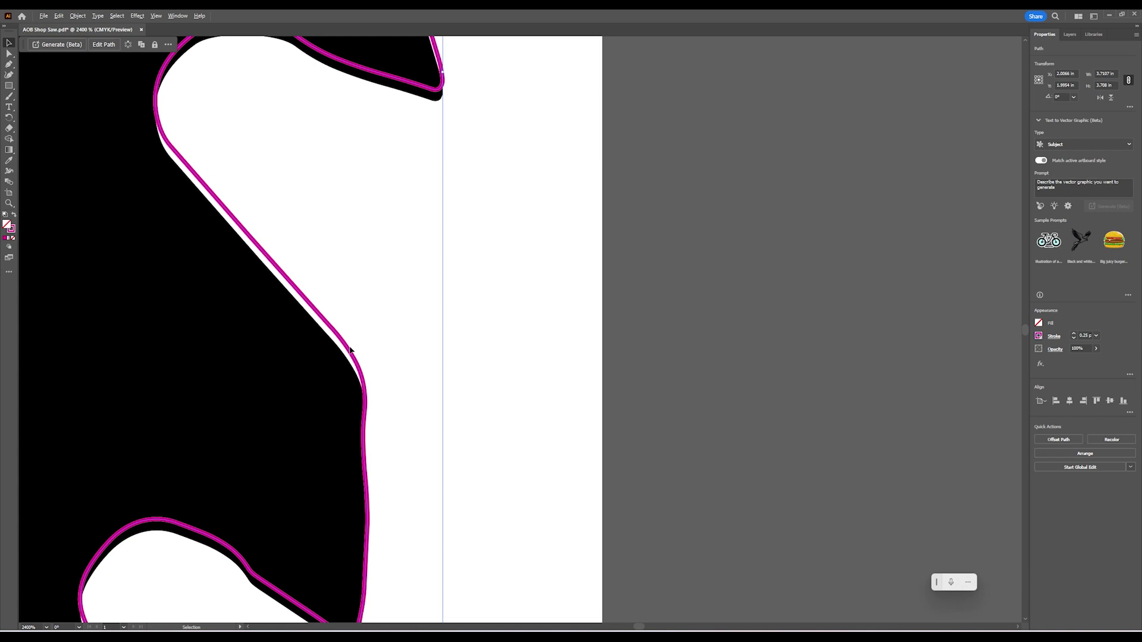
left_click_drag(347, 348, 340, 352)
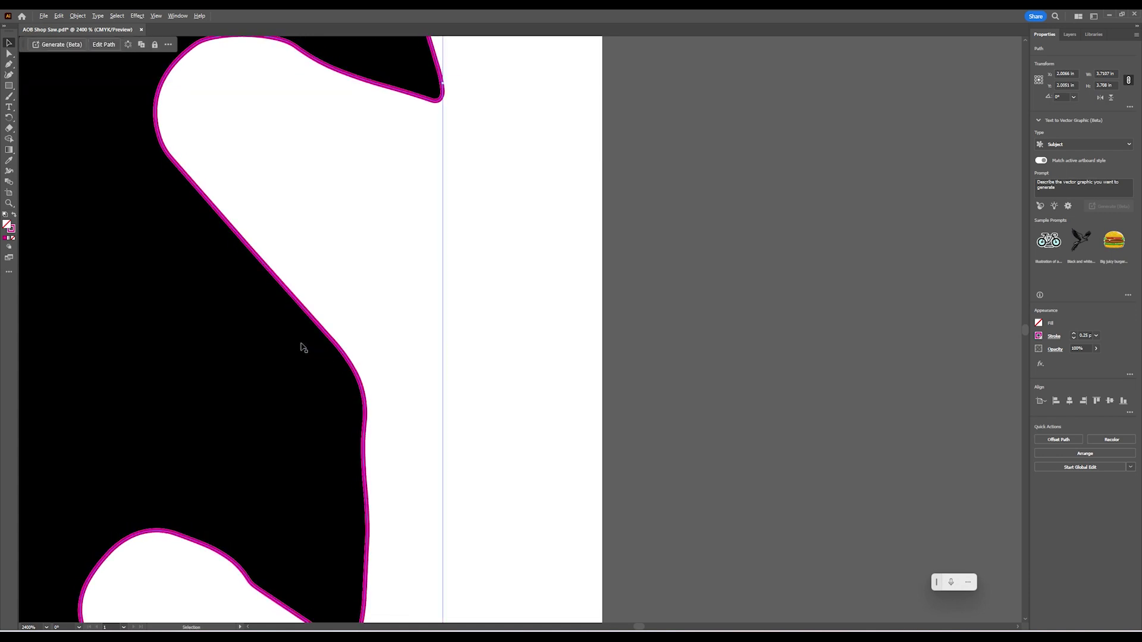
scroll(301, 344, "down", 6)
scroll(255, 332, "up", 2)
scroll(179, 306, "up", 6)
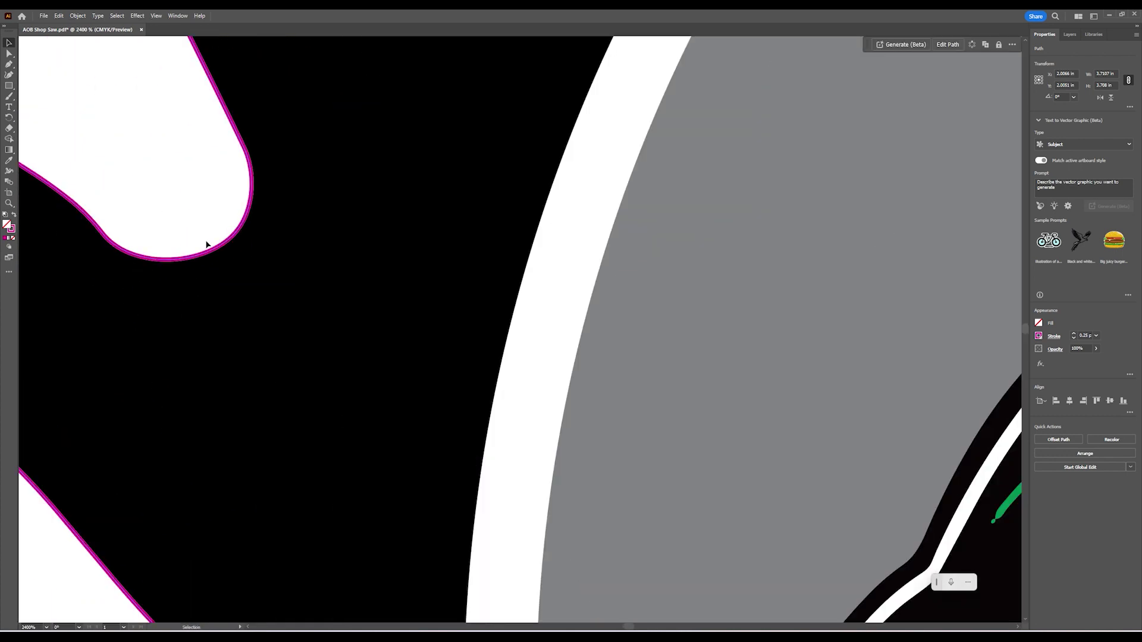
scroll(235, 204, "up", 6)
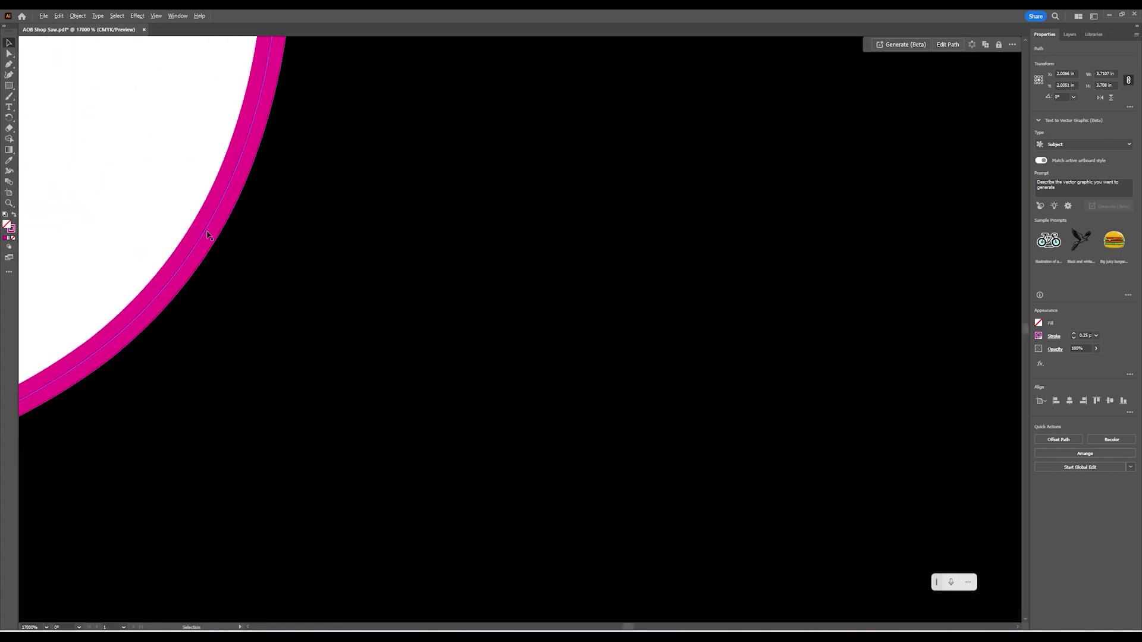
scroll(248, 306, "down", 6)
scroll(313, 325, "down", 6)
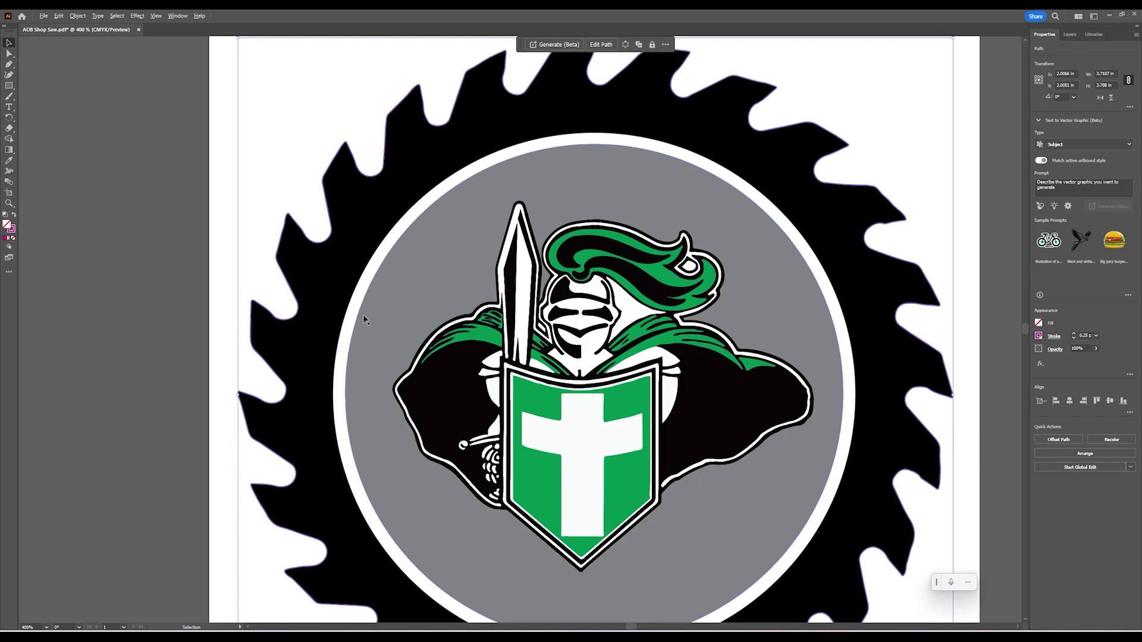
scroll(443, 298, "up", 2)
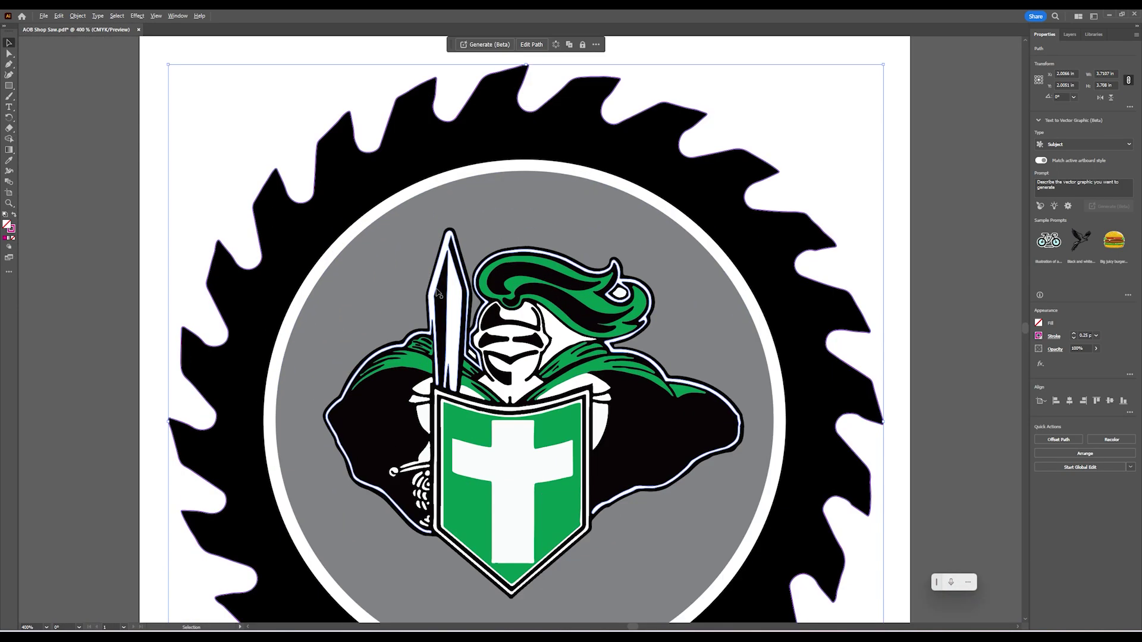
Thicken the magenta cut line's stroke to 0.75 pt.
left_click(1074, 334)
left_click(1074, 334)
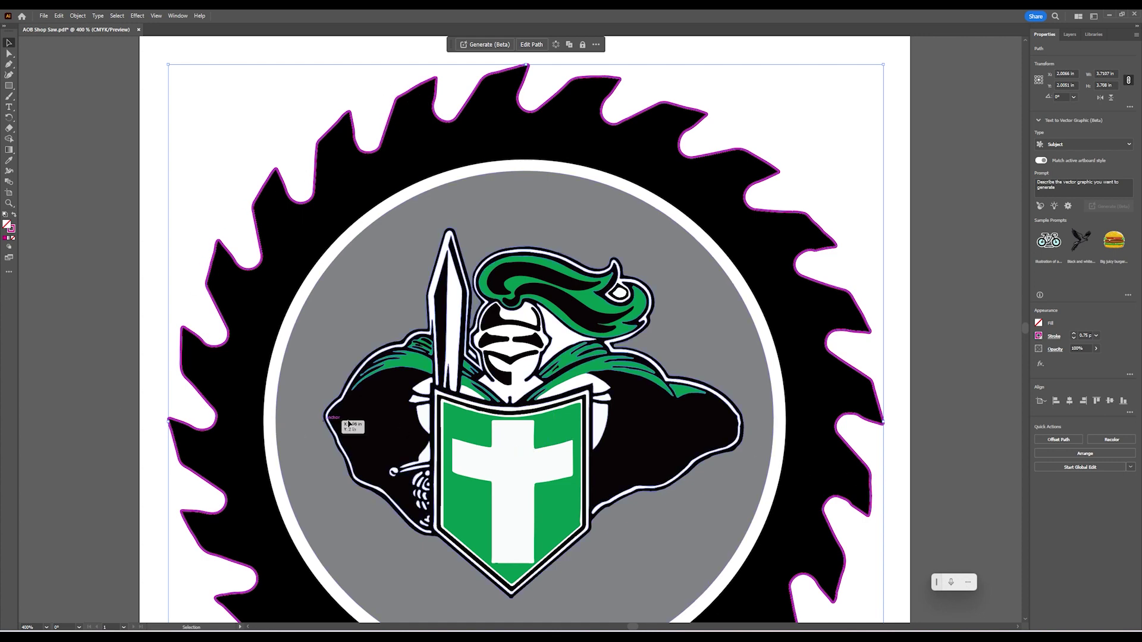
scroll(667, 535, "down", 2)
scroll(667, 536, "right", 4)
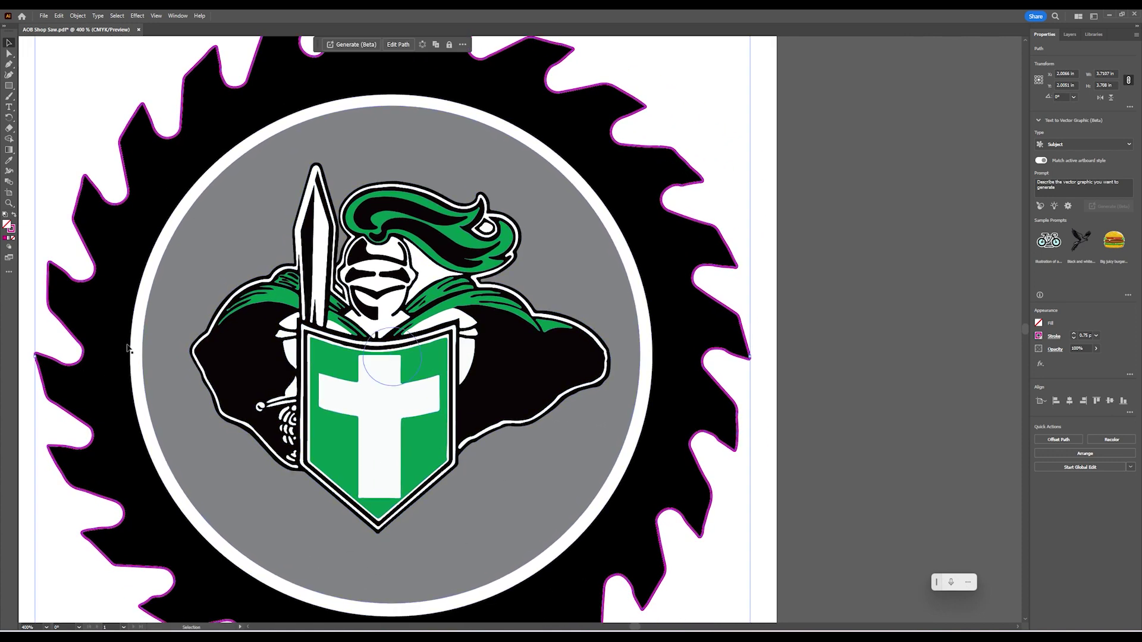
Select the saw-blade outline path, undoing an accidental enlargement of the saw group.
left_click(83, 354)
scroll(84, 353, "down", 2)
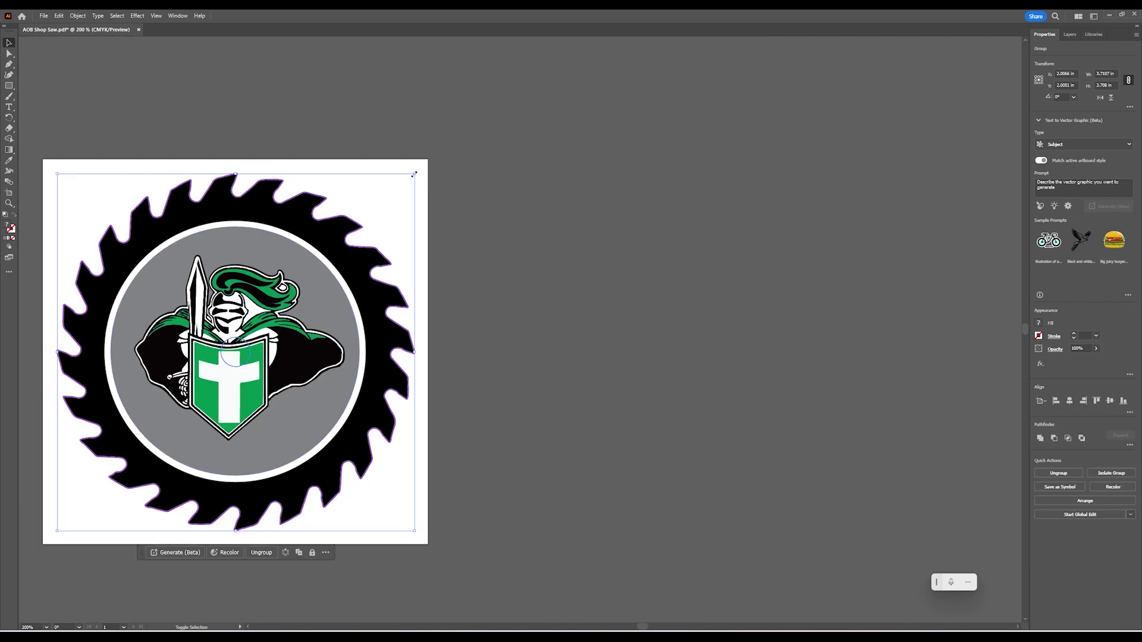
left_click_drag(419, 176, 434, 166)
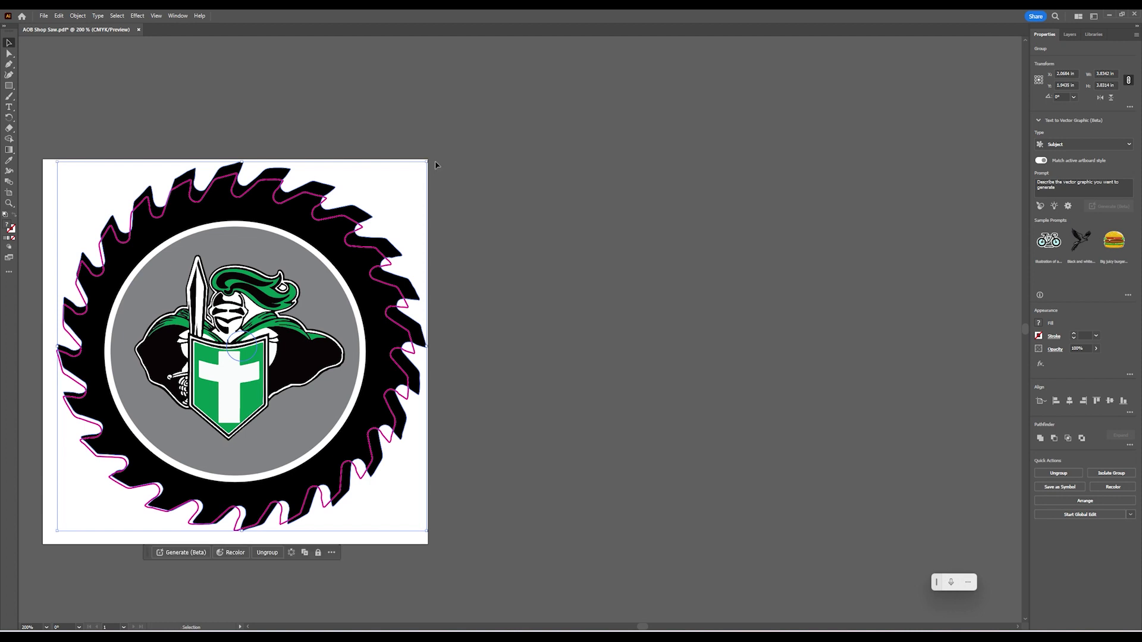
key("ctrl+z")
scroll(381, 250, "up", 4)
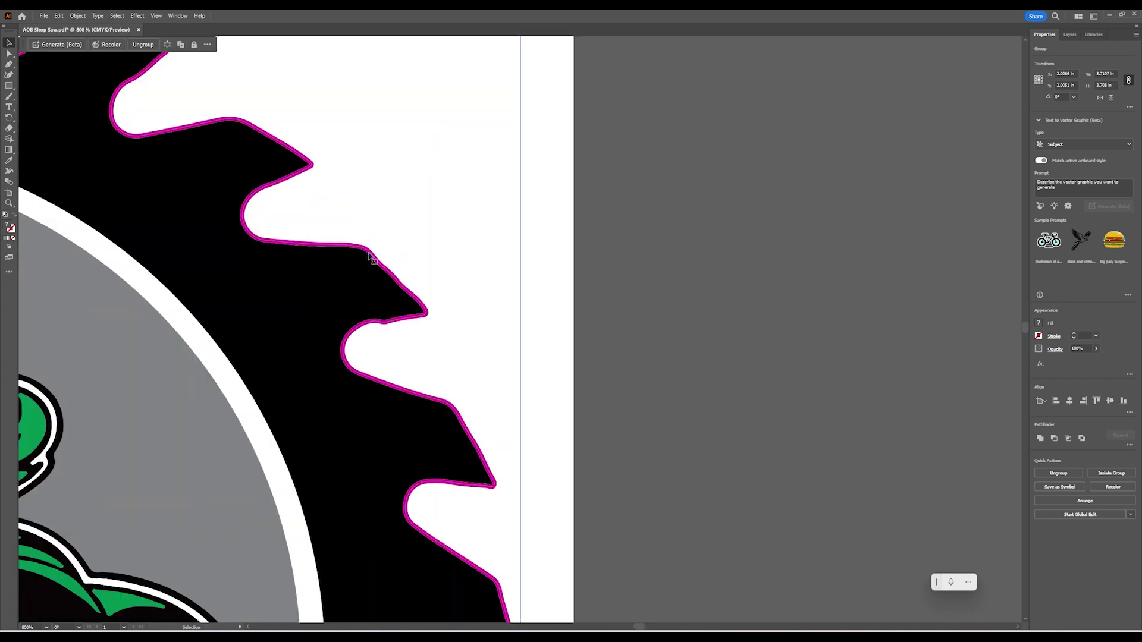
double_click(369, 256)
scroll(397, 237, "down", 3)
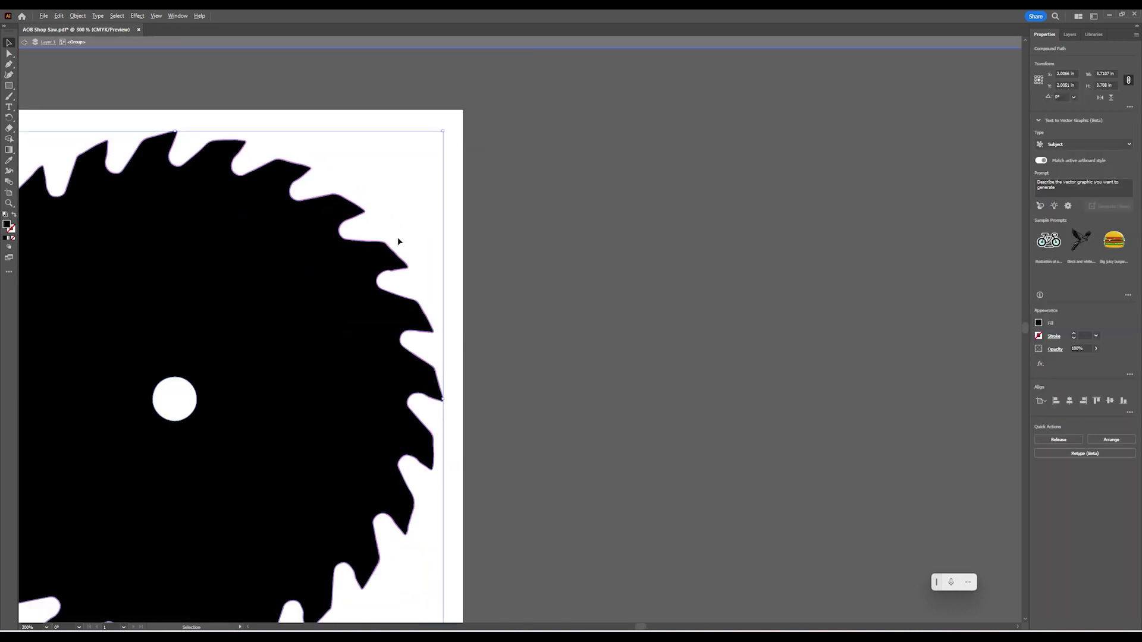
double_click(410, 224)
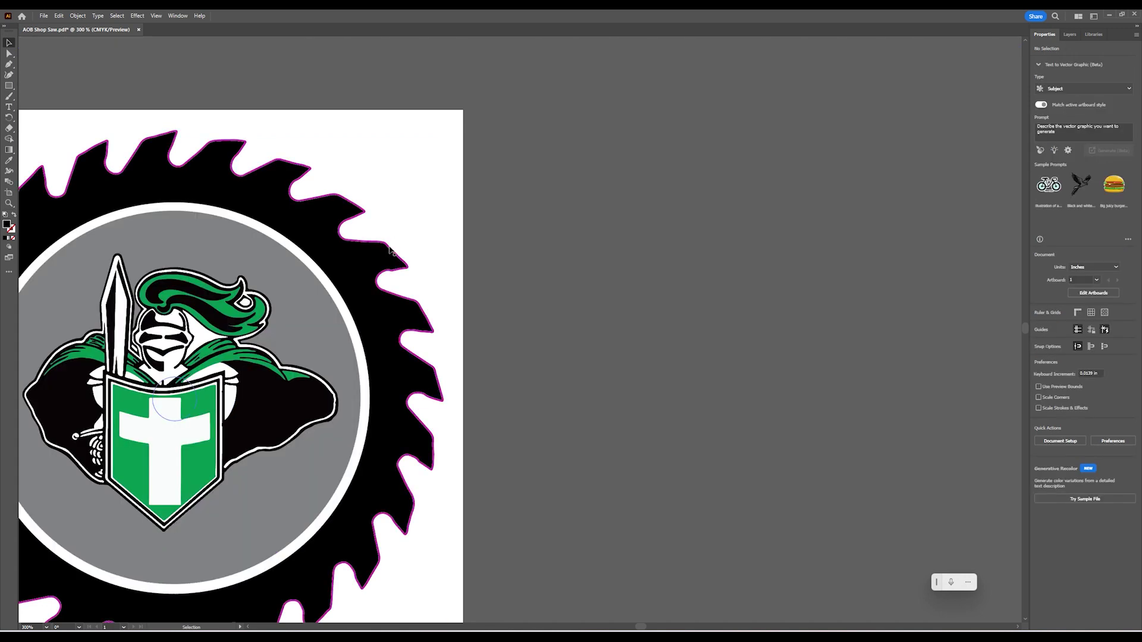
left_click(391, 249)
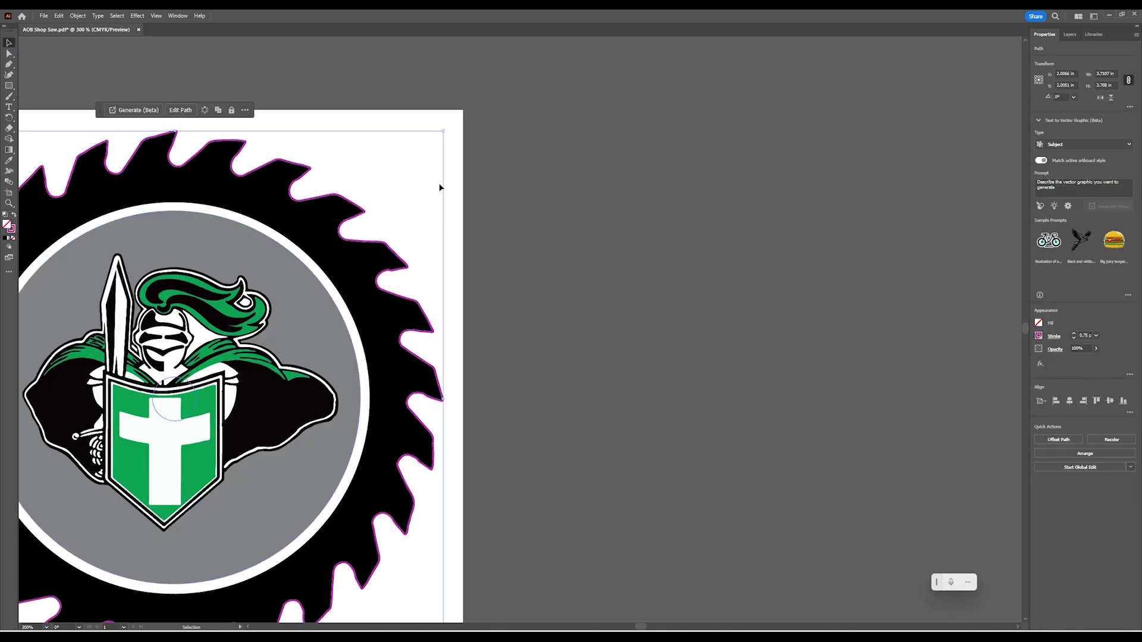
Show the Layers list, then test-move and scale the magenta outline, undoing both changes.
left_click(1071, 34)
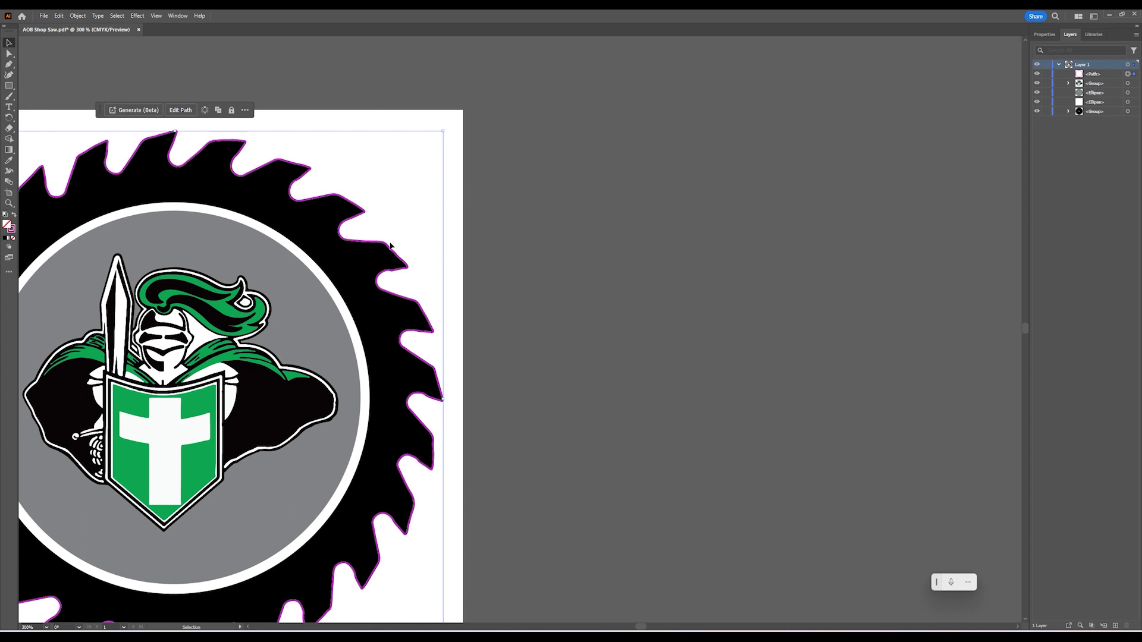
mouse_move(390, 245)
left_mouse_down()
mouse_move(456, 241)
mouse_move(413, 246)
left_mouse_up()
key("ctrl+z")
left_click_drag(443, 132, 656, 64)
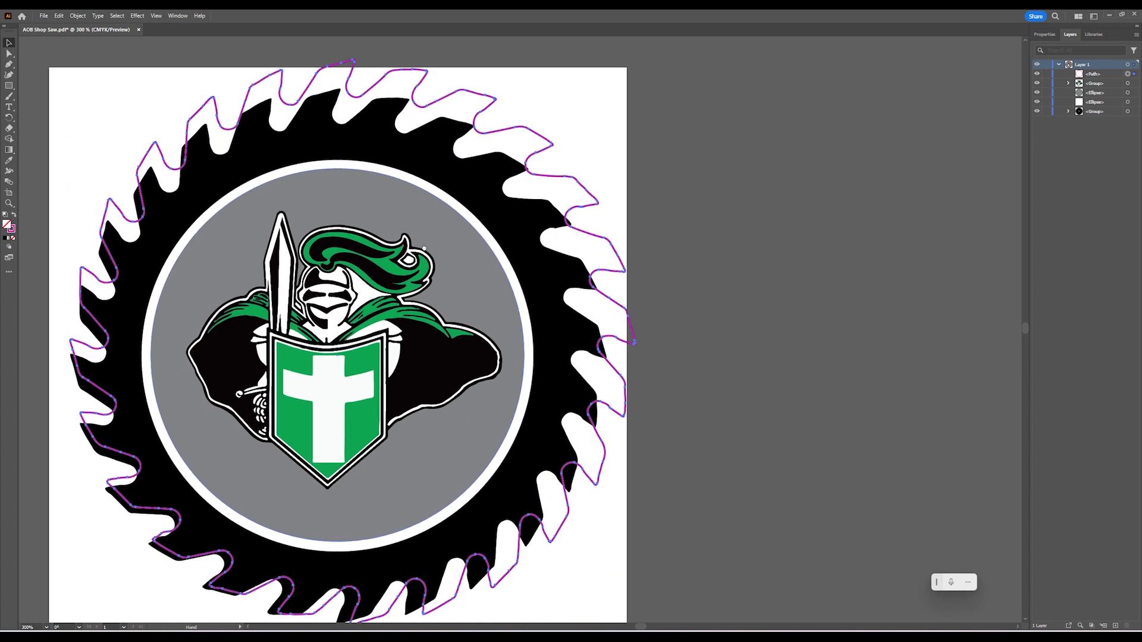
mouse_move(539, 187)
left_mouse_down()
mouse_move(573, 174)
mouse_move(560, 194)
left_mouse_up()
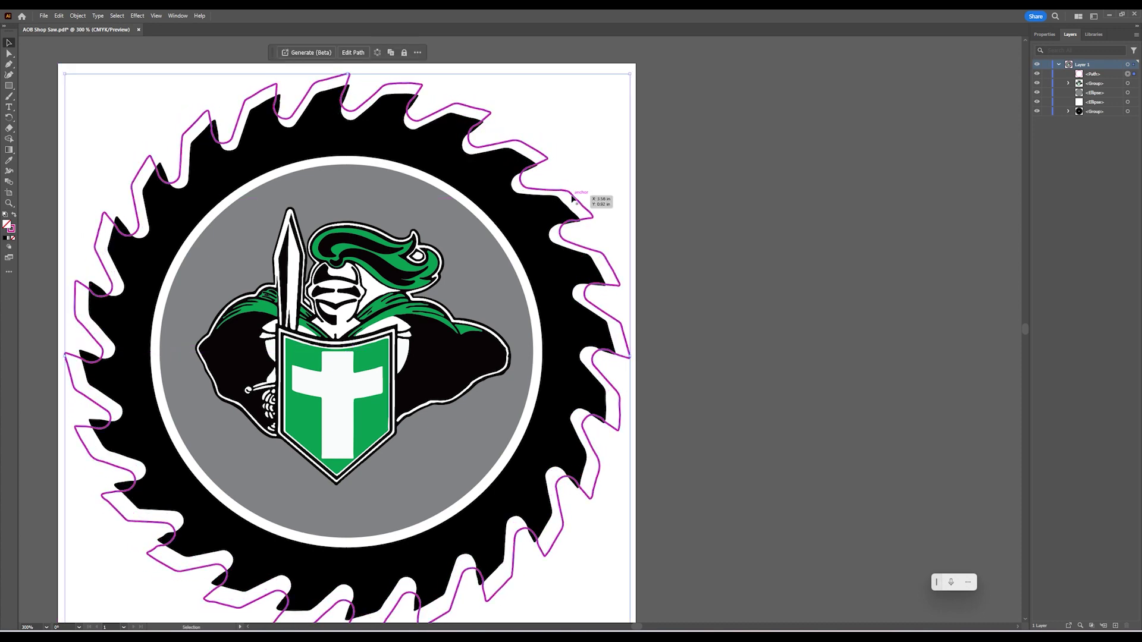
key("ctrl+z")
key("ctrl+z")
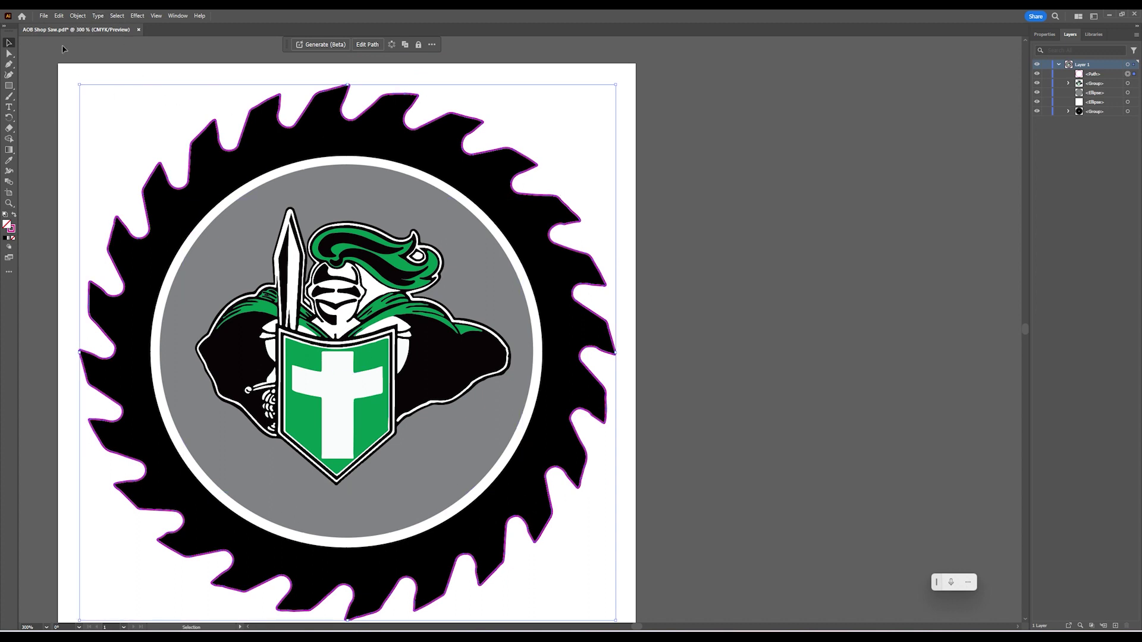
Preview an Object > Path > Offset Path copy of the outline at -0.05 in.
left_click(59, 16)
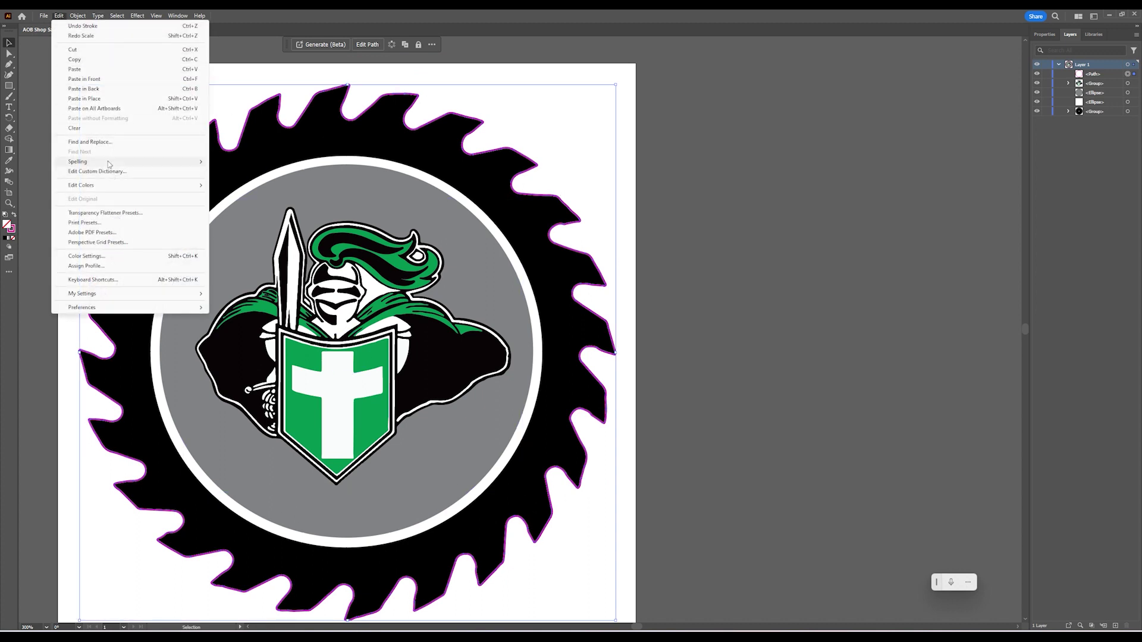
mouse_move(78, 16)
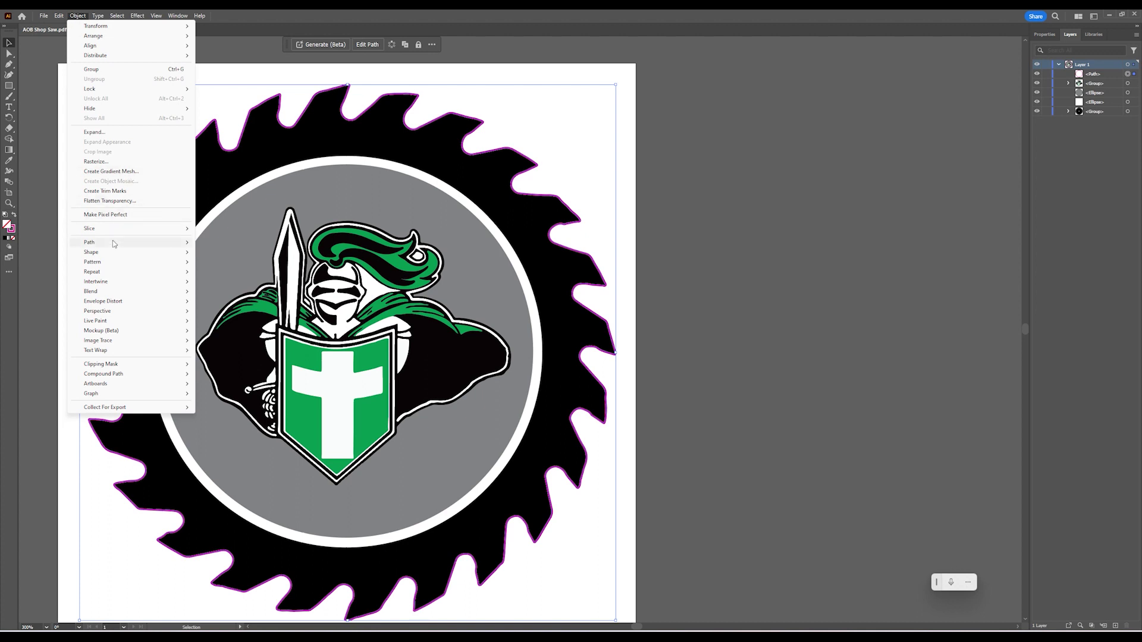
mouse_move(112, 242)
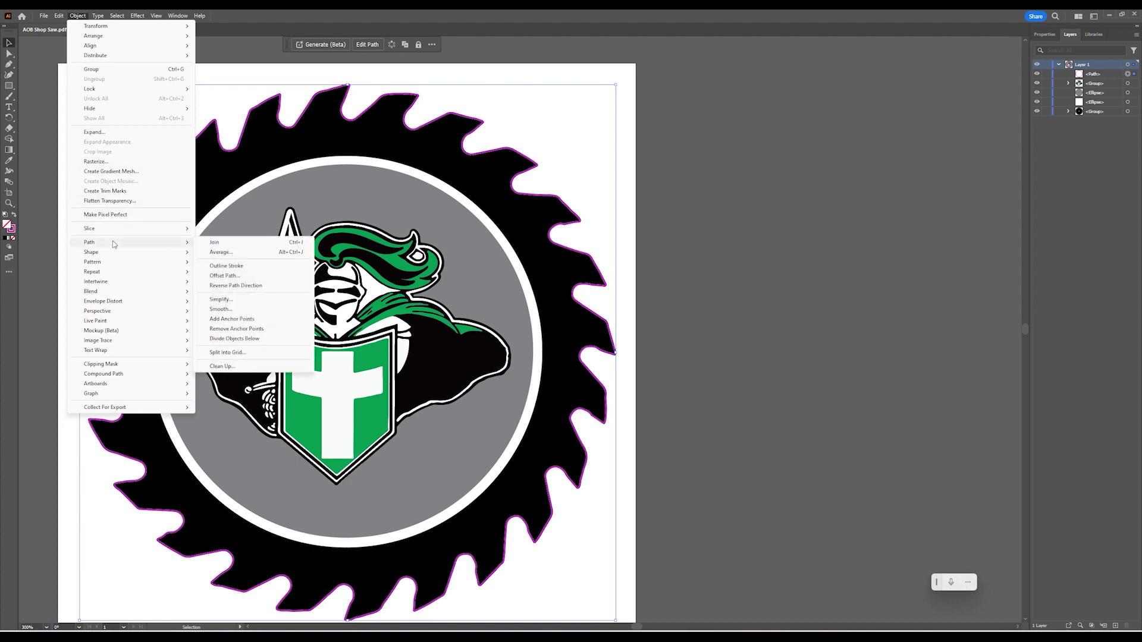
left_click(231, 277)
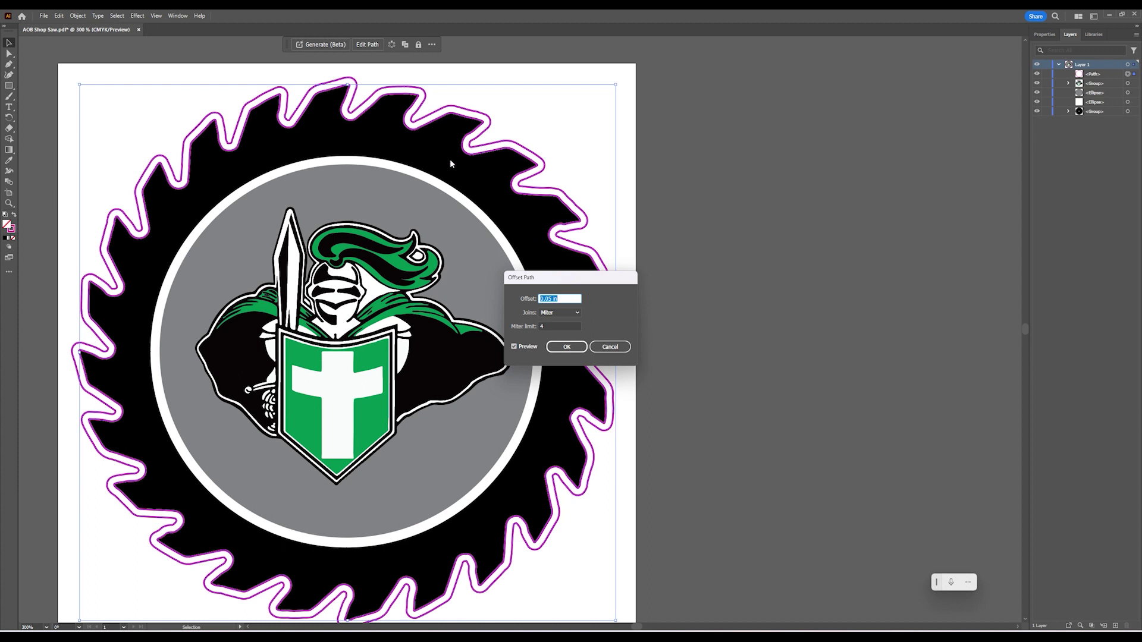
left_click(541, 299)
type("-")
key("Tab")
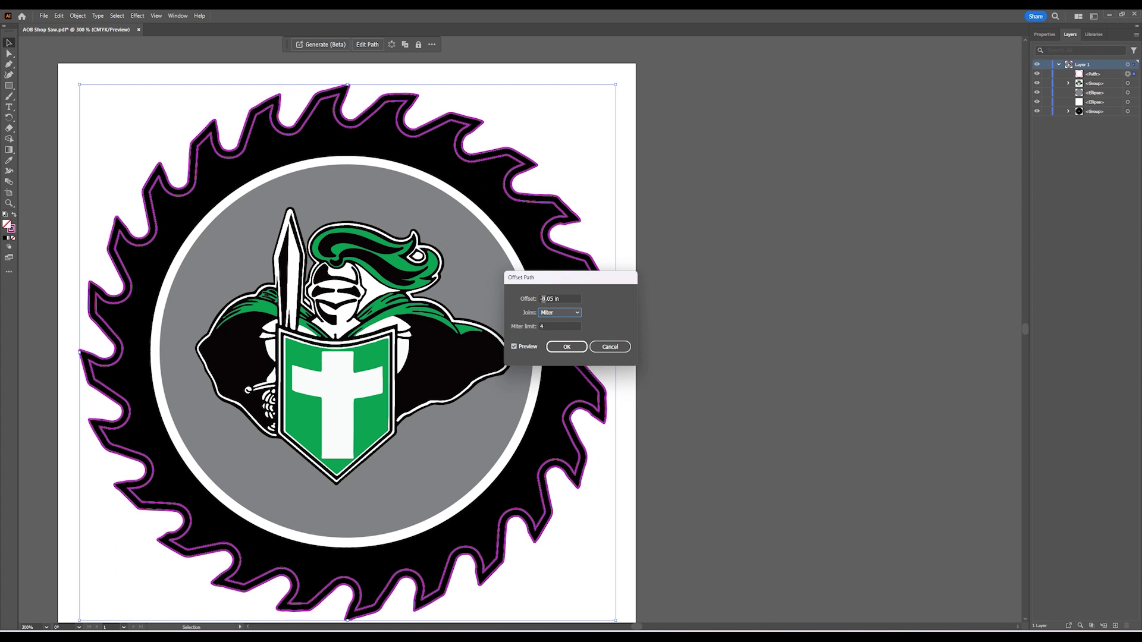
Try a 0.1 in offset with Round joins in the Offset Path preview.
left_click_drag(552, 297, 529, 298)
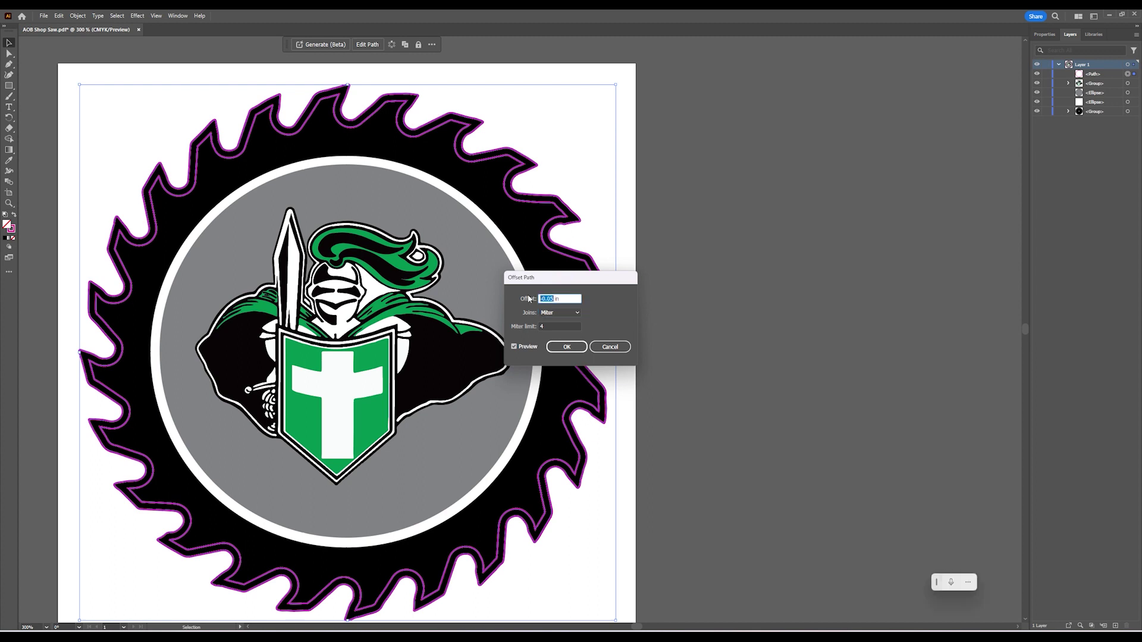
type("0.1")
key("Tab")
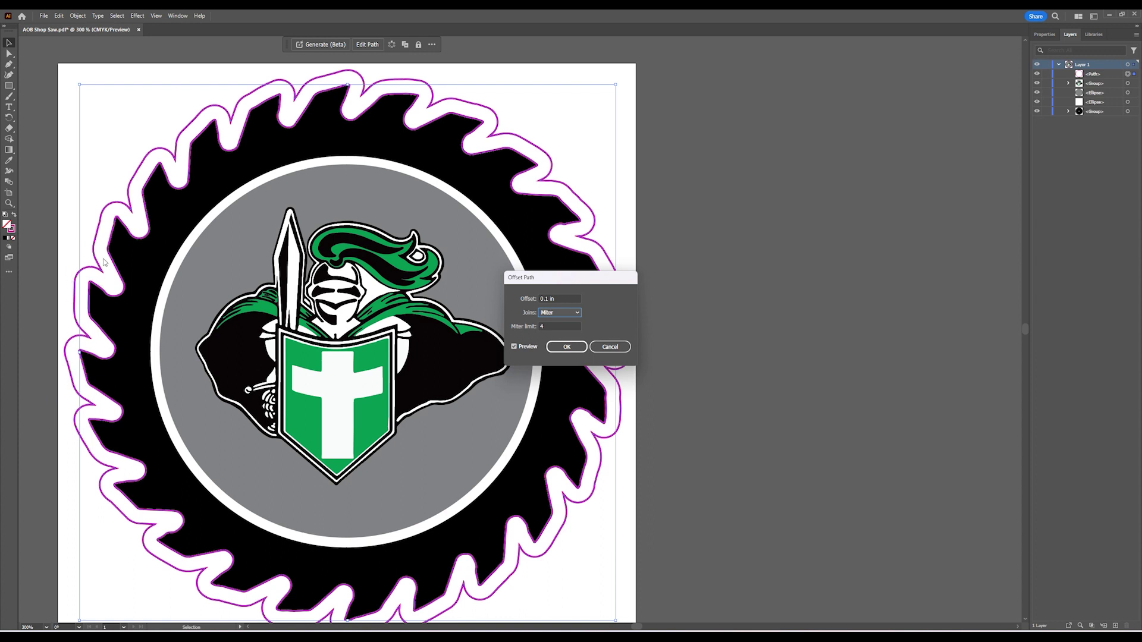
left_click(563, 315)
left_click(565, 332)
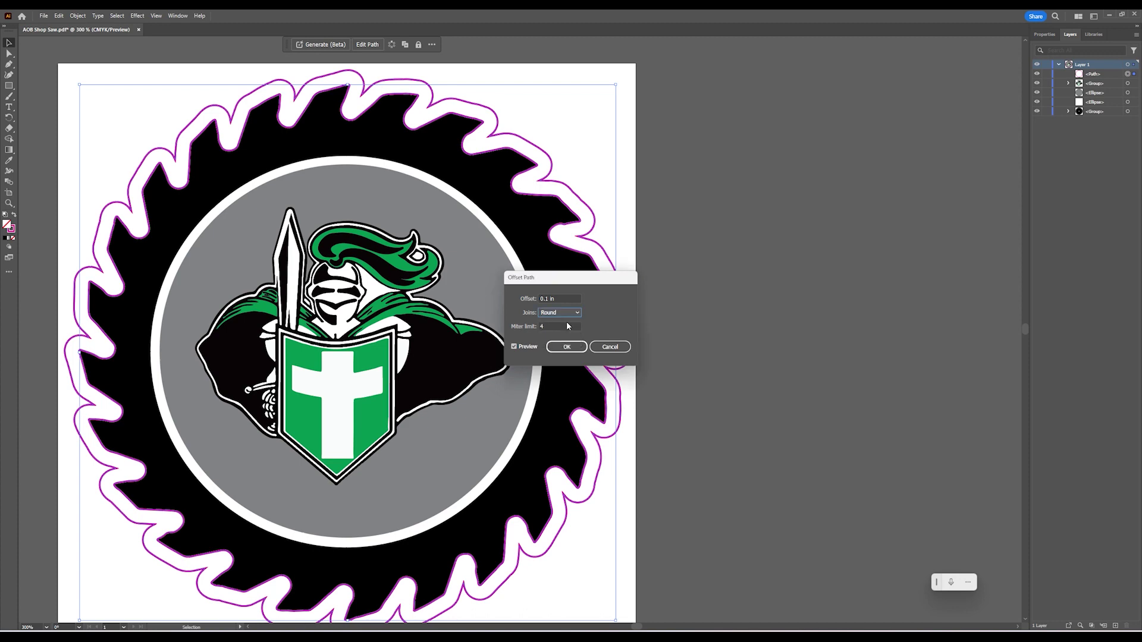
left_click(570, 314)
left_click(569, 313)
left_click(570, 314)
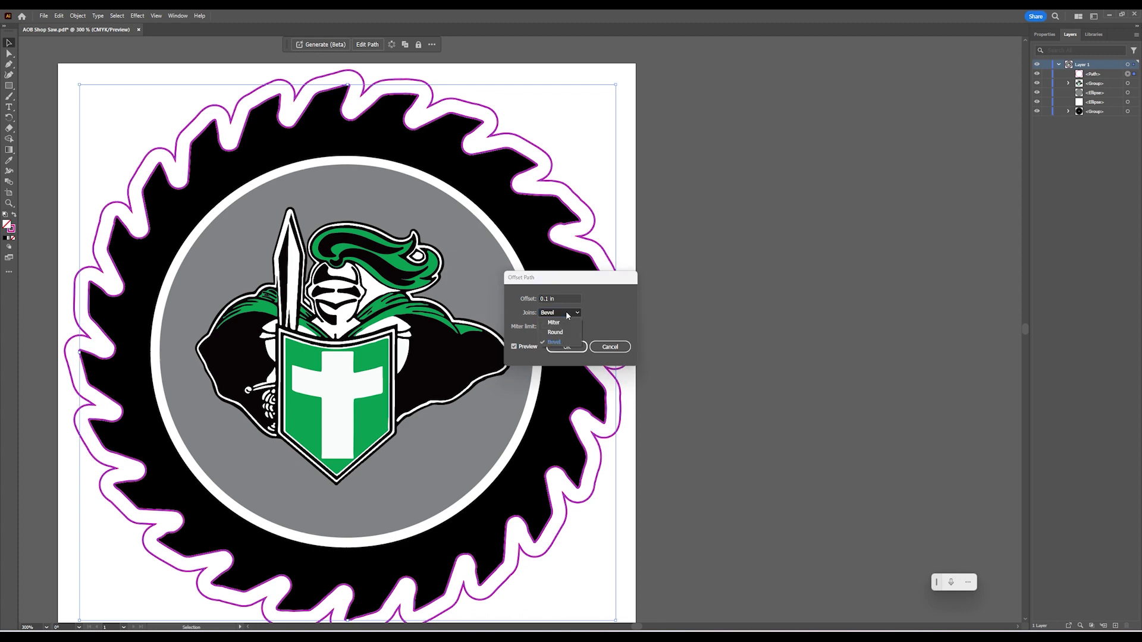
left_click(569, 314)
Switch the joins back to Miter and set the offset to 0.05 in.
left_click(559, 313)
left_click(559, 322)
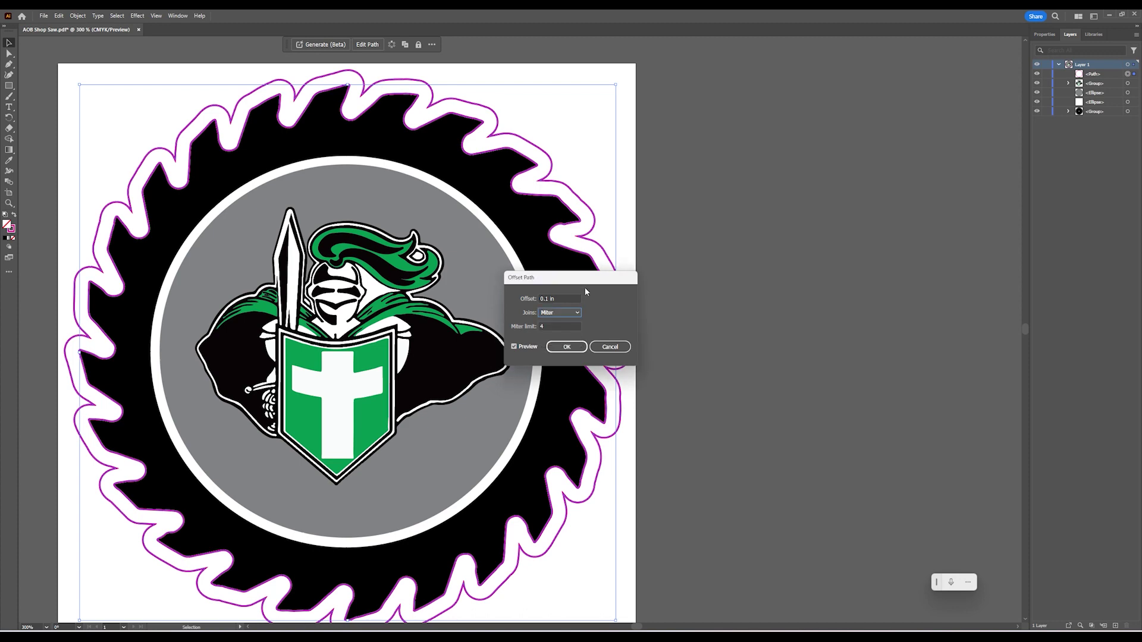
left_click(549, 299)
key("BackSpace")
key("Tab")
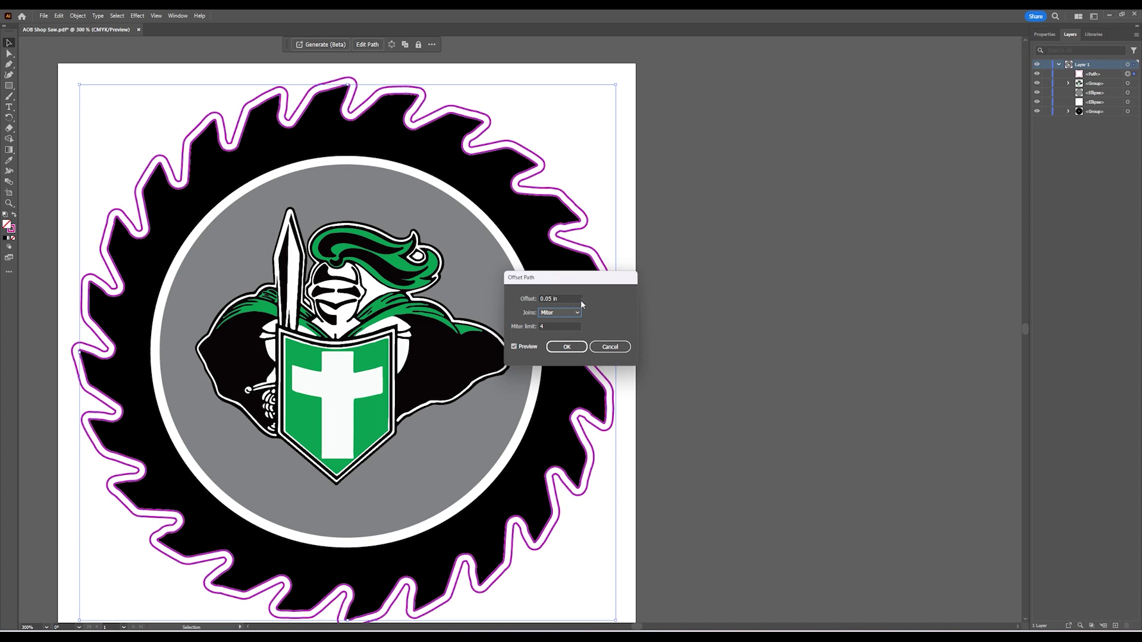
Apply the 0.05 in offset and set the original tight outline's stroke to None.
left_click(567, 346)
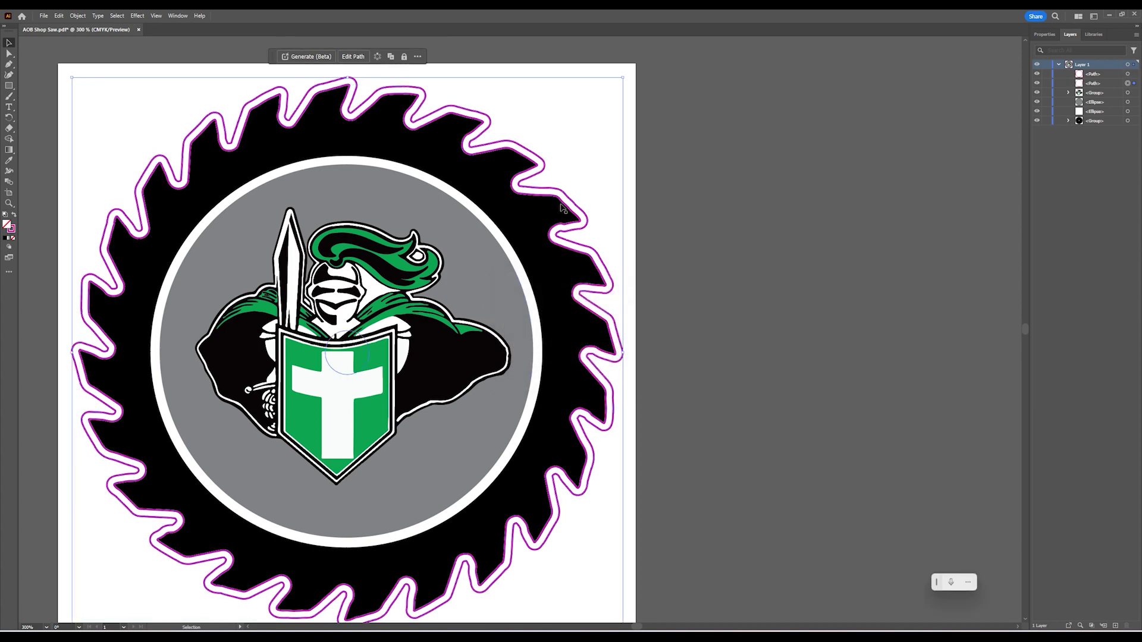
scroll(556, 203, "up", 4)
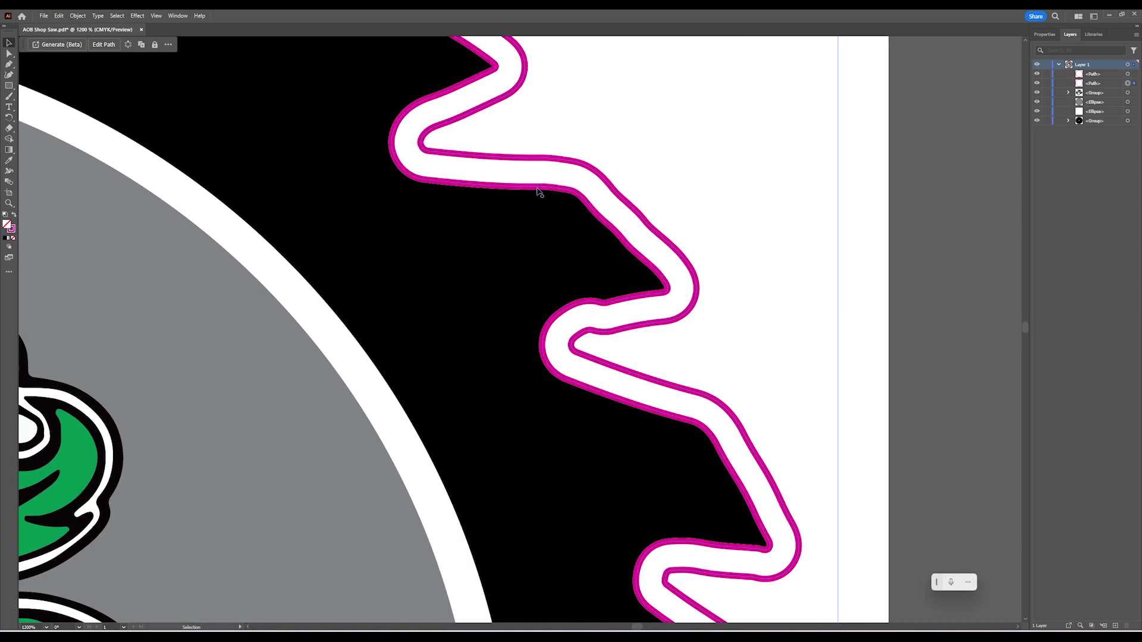
double_click(538, 191)
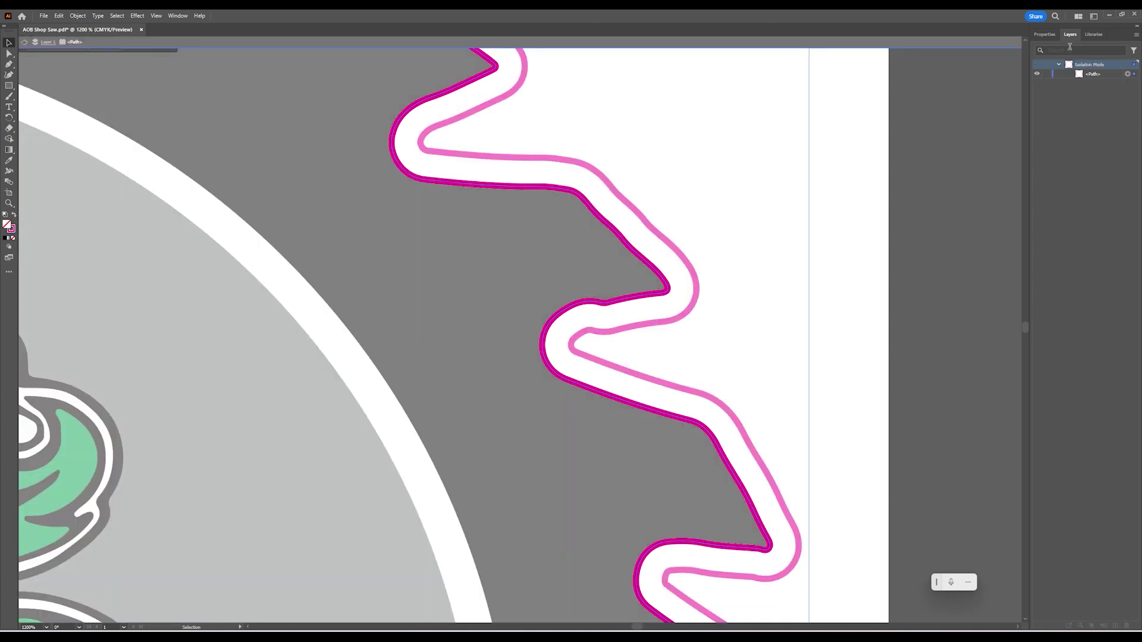
left_click(1045, 34)
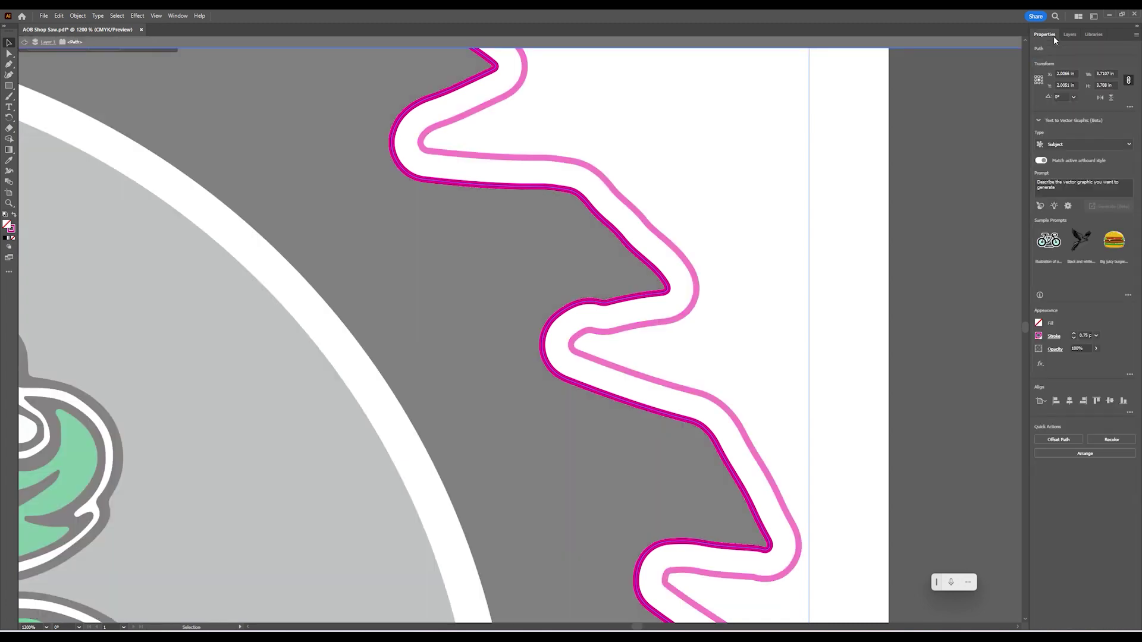
left_click(1039, 336)
left_click(946, 368)
Exit isolation mode and zoom out to view the whole saw blade.
key("Escape")
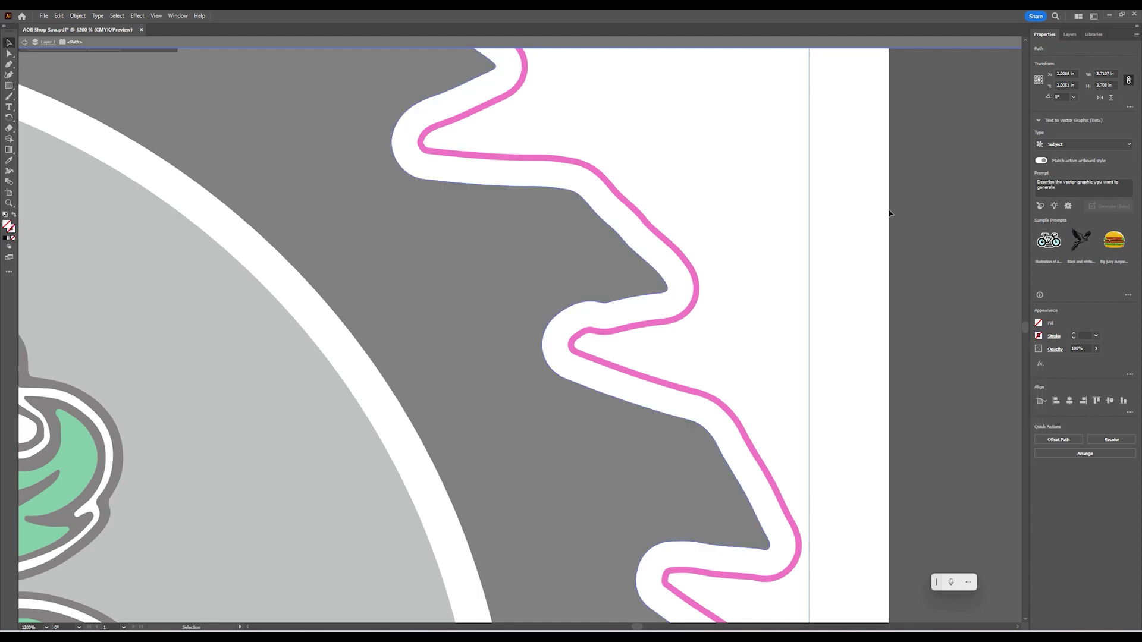
key("Escape")
scroll(390, 253, "down", 5)
scroll(124, 295, "up", 4)
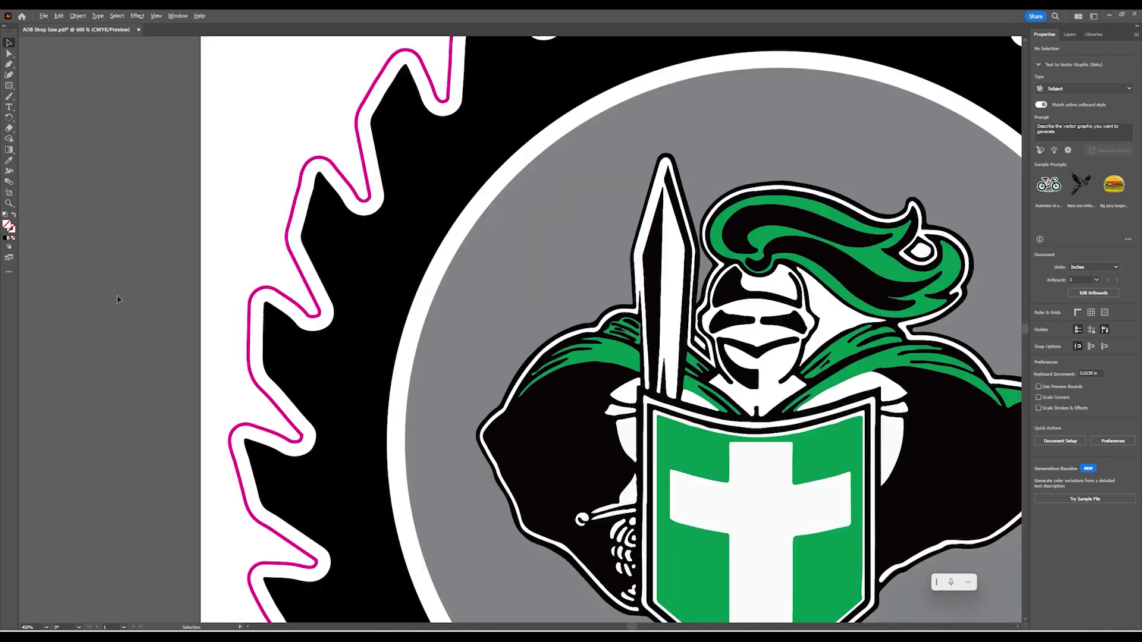
scroll(404, 226, "down", 3)
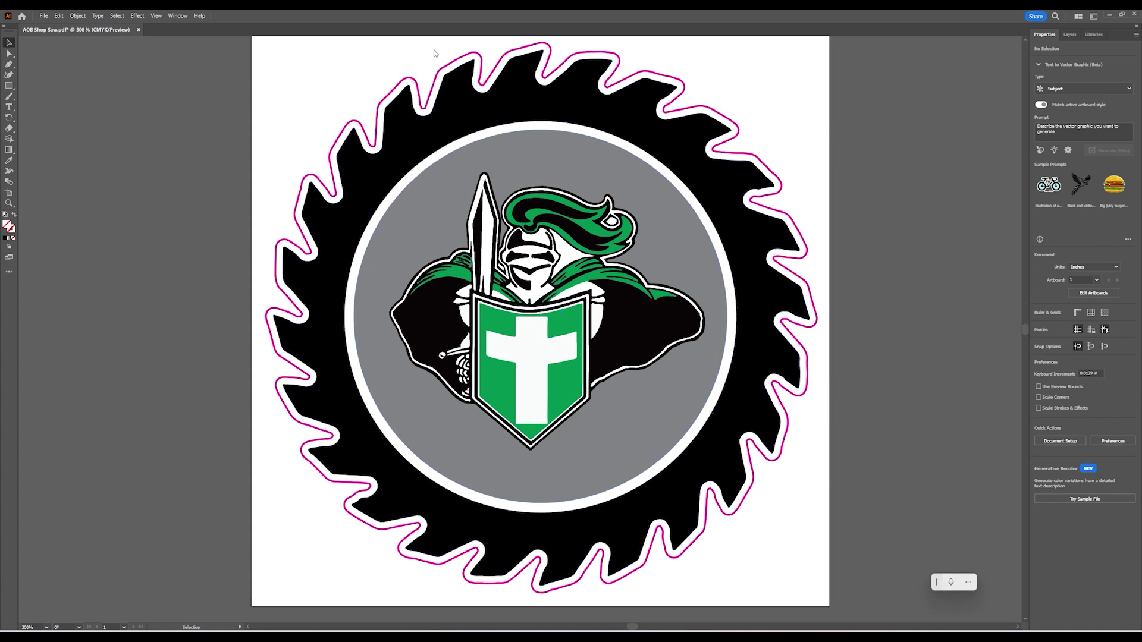
Reselect the saw cut-line path and create a further 0.05 in Offset Path copy.
key("ctrl+z")
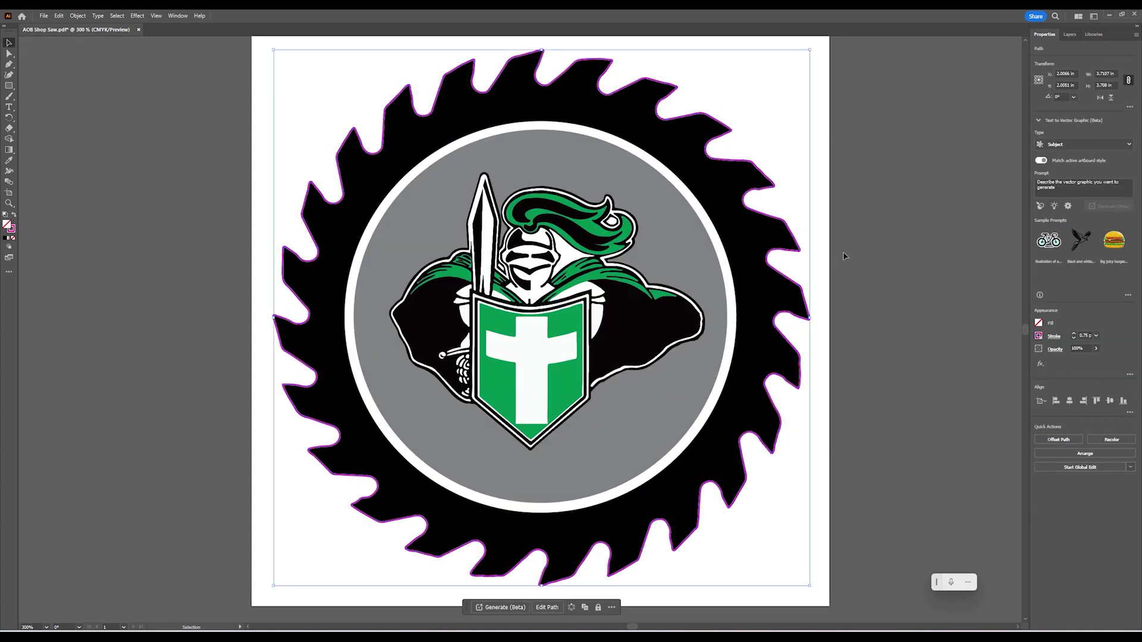
left_click(773, 271)
left_click(54, 16)
mouse_move(84, 189)
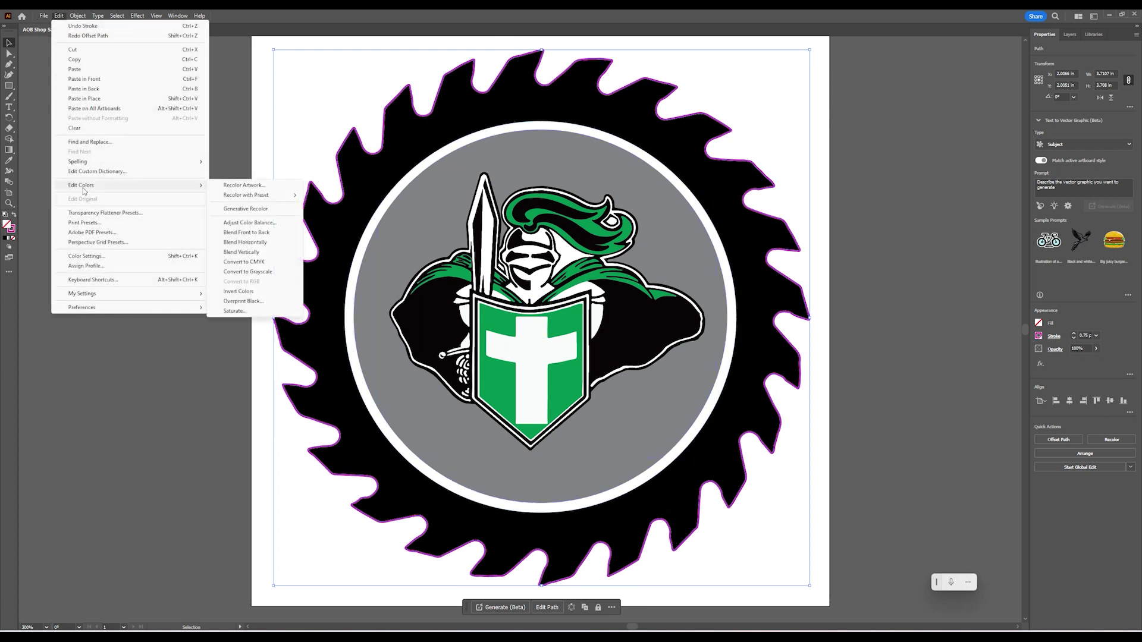
mouse_move(78, 15)
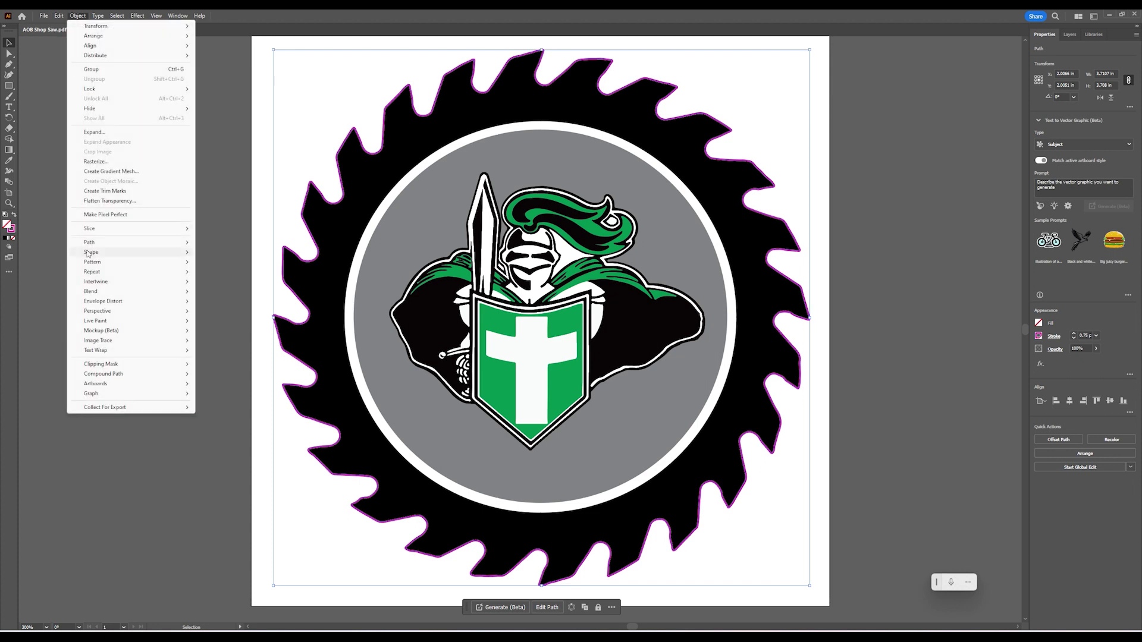
mouse_move(89, 243)
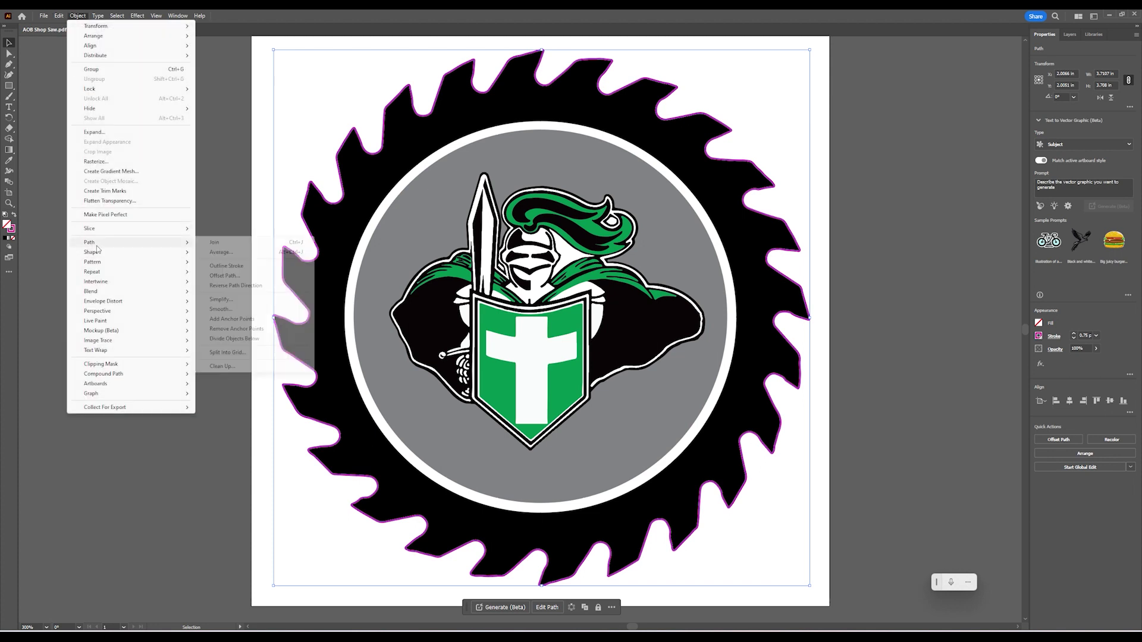
left_click(229, 276)
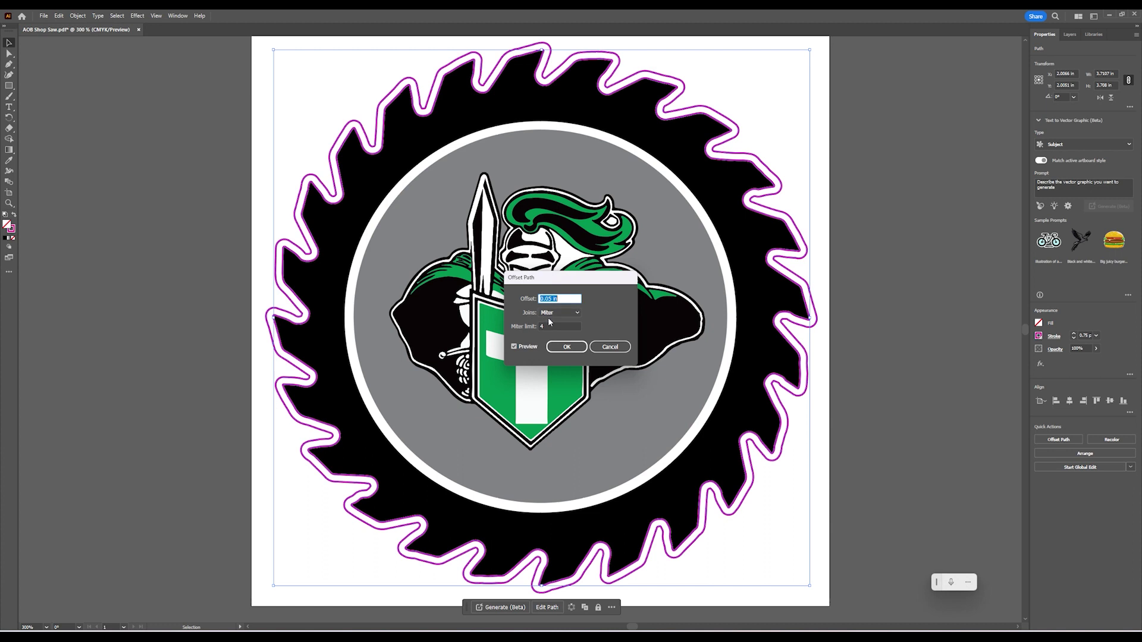
left_click(567, 347)
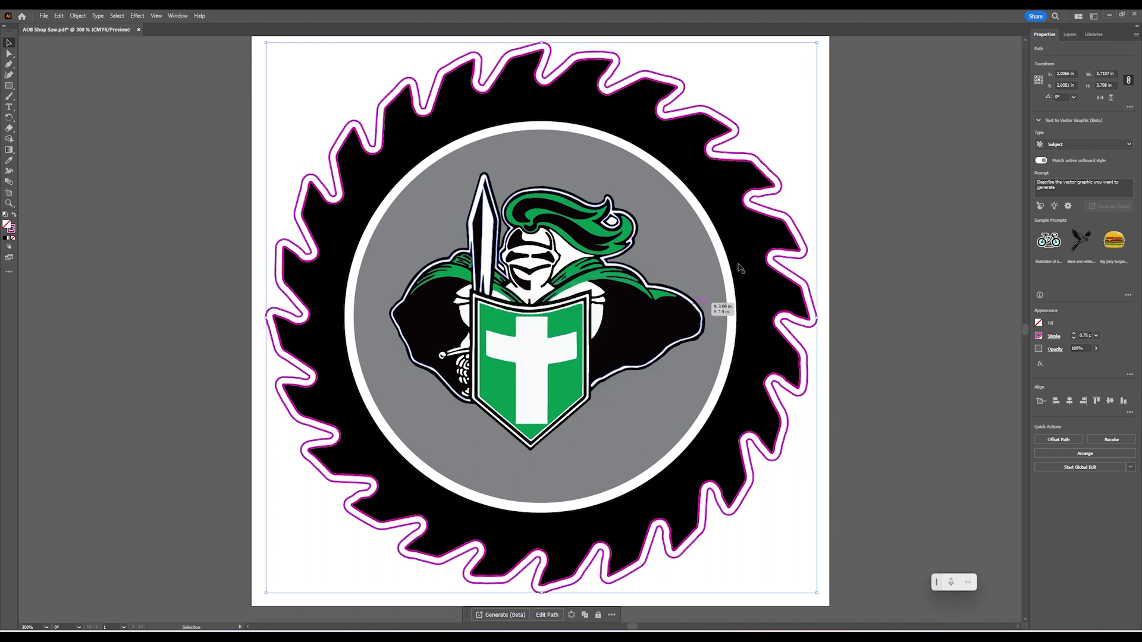
Give the enlarged offset saw shape a black fill and no stroke.
double_click(790, 219)
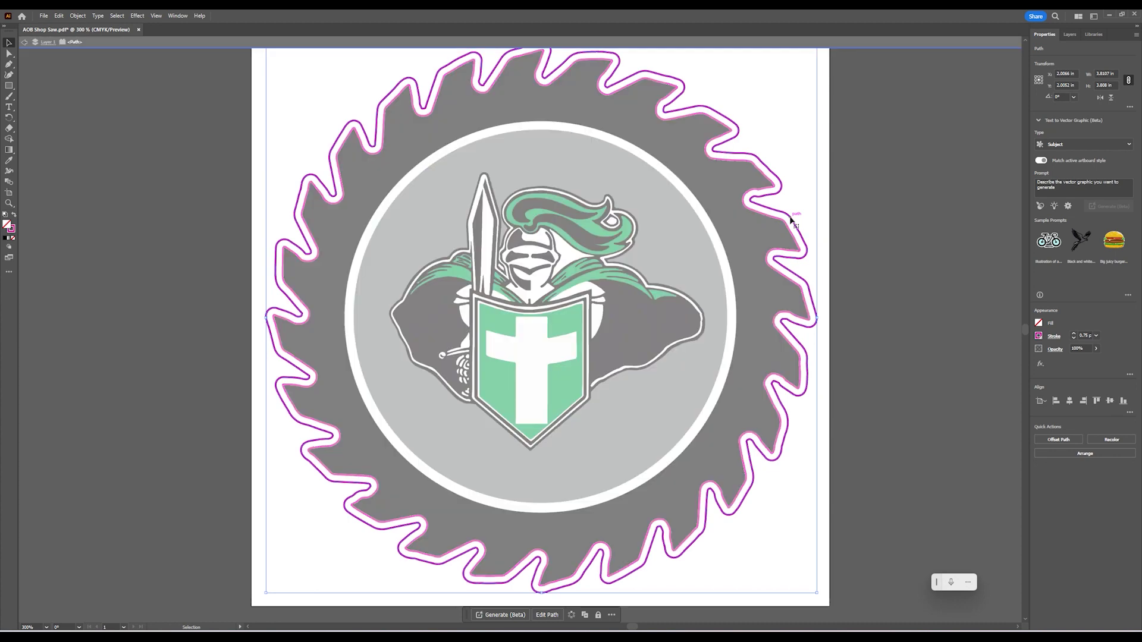
left_click(1039, 323)
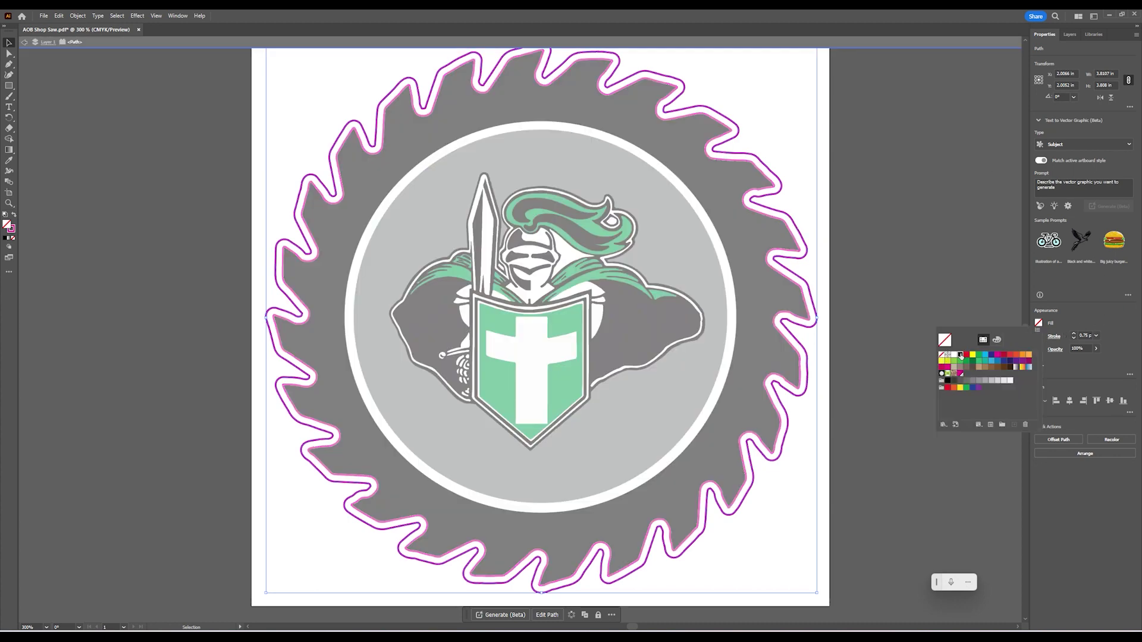
left_click(960, 355)
left_click(1040, 337)
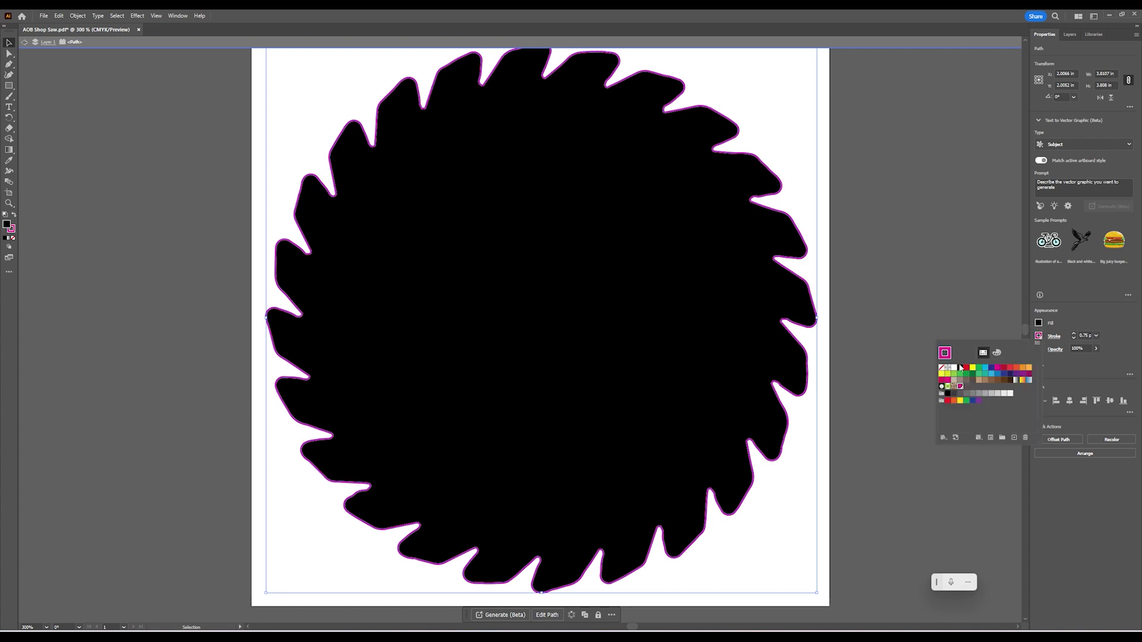
left_click(942, 368)
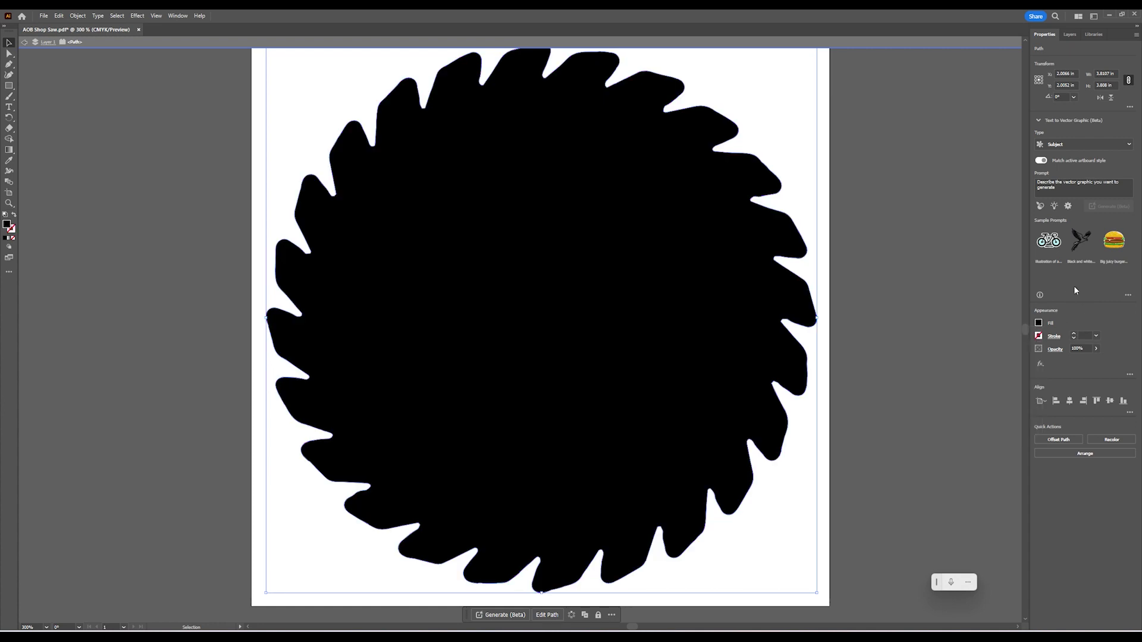
Send the black saw shape to the back, behind the knight logo.
left_click(865, 245)
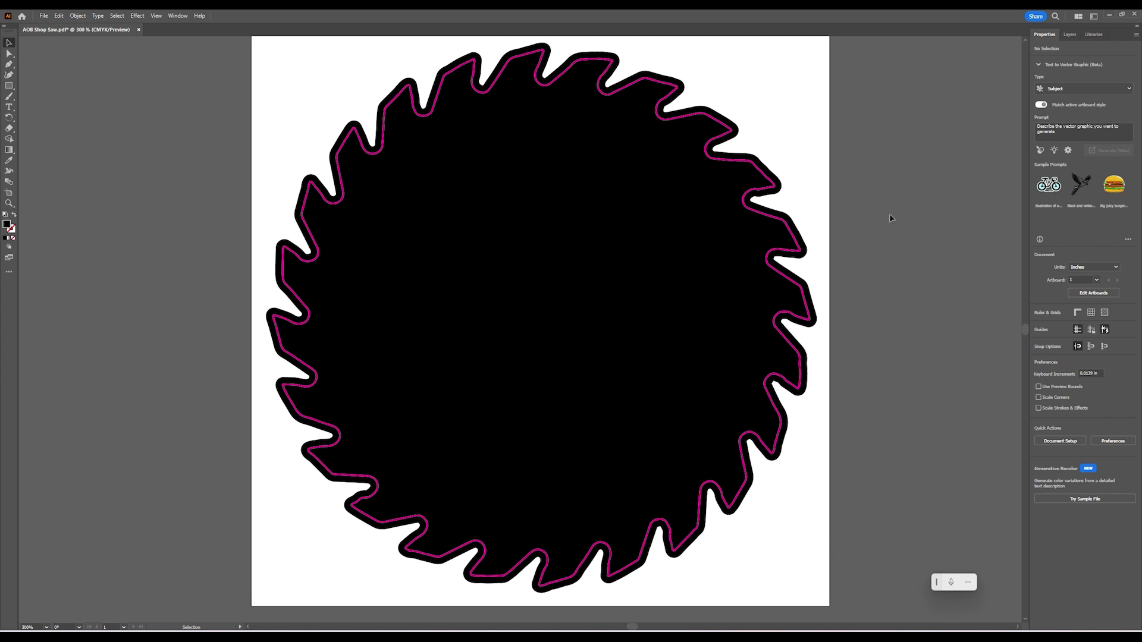
left_click(797, 230)
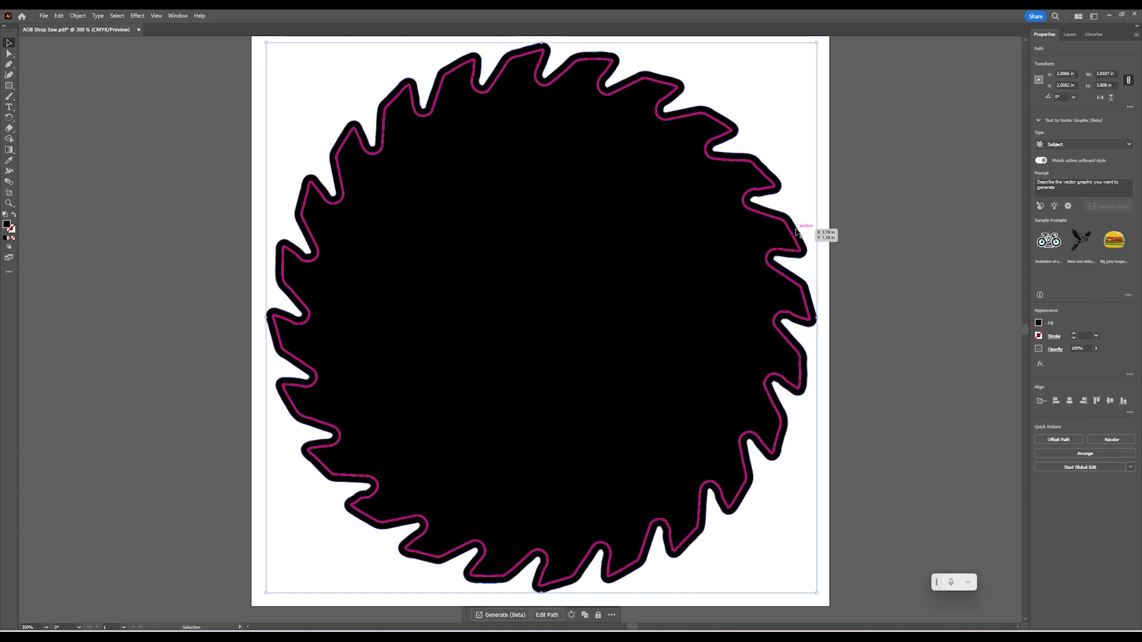
right_click(797, 231)
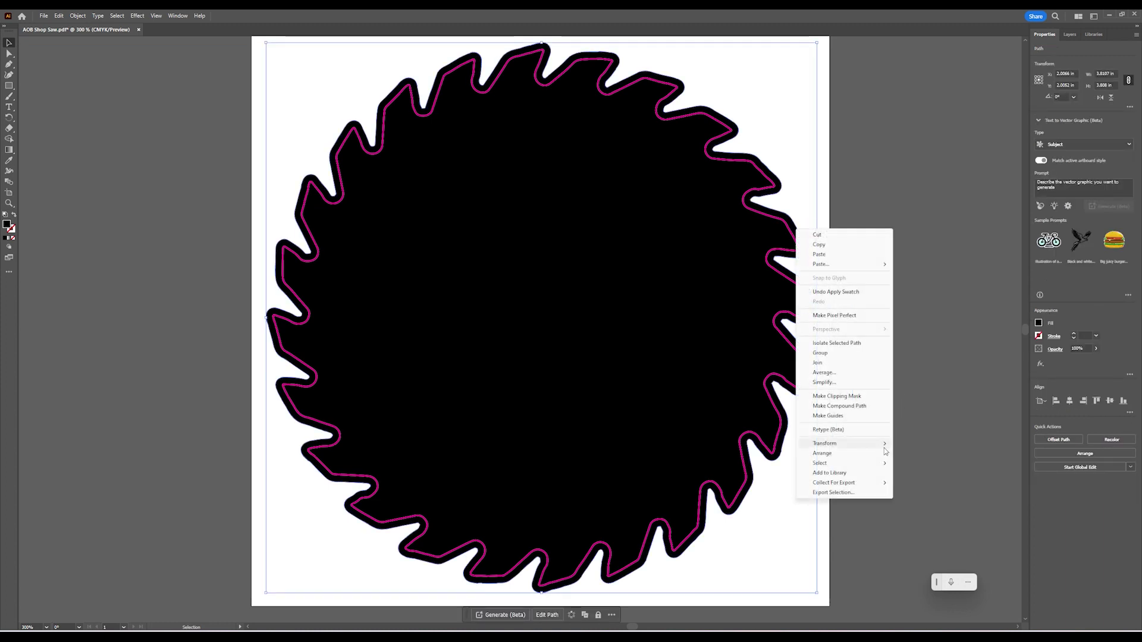
mouse_move(875, 455)
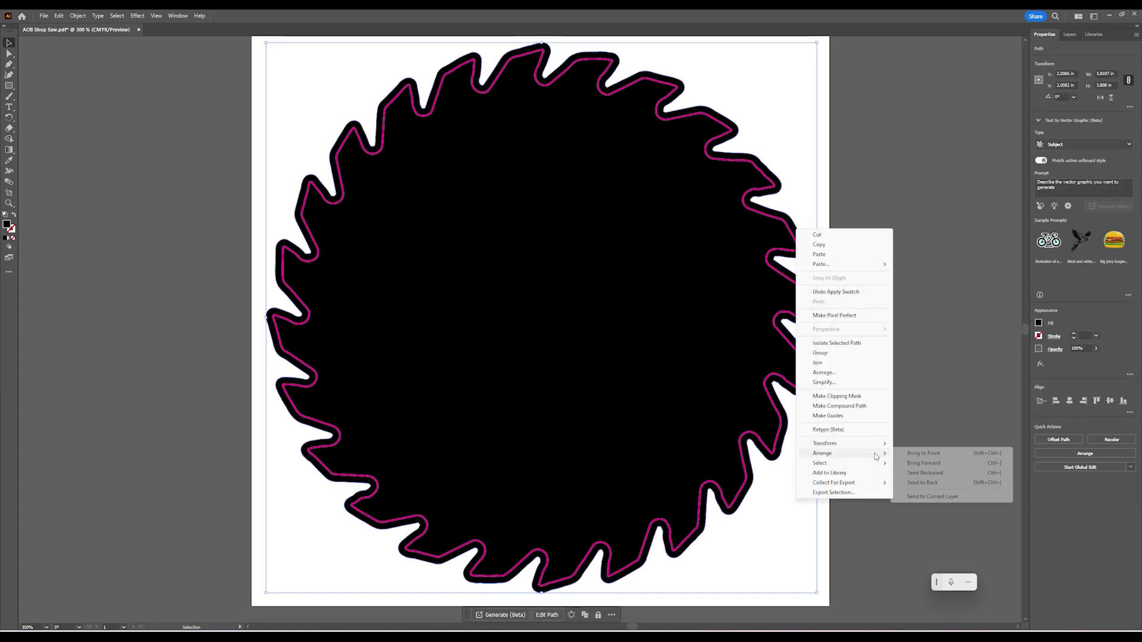
left_click(918, 483)
left_click(974, 439)
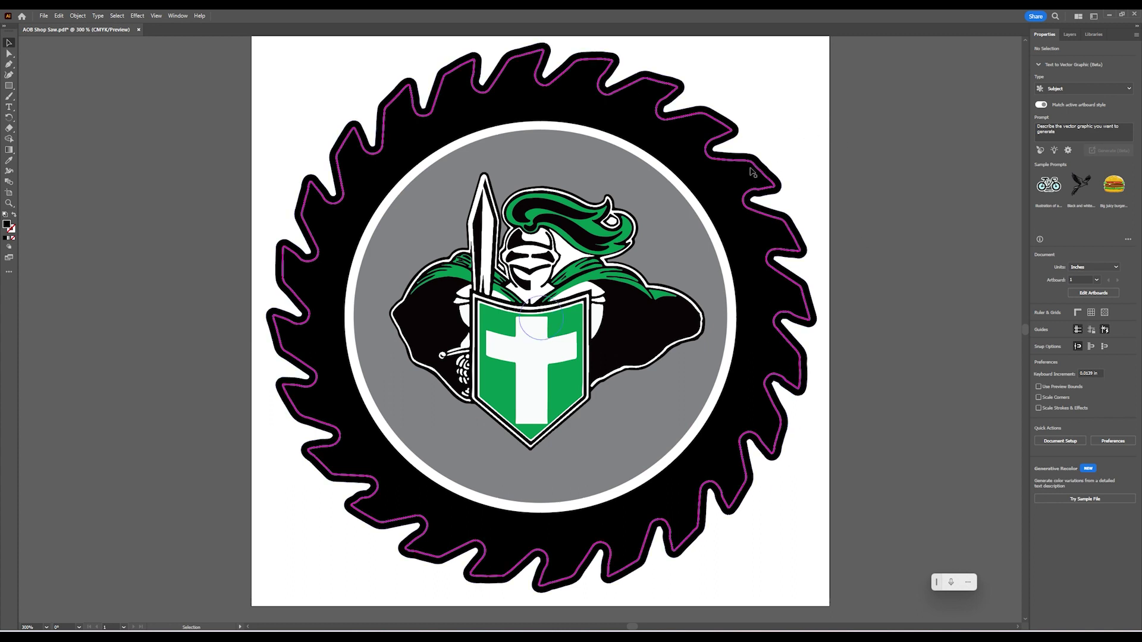
left_click(564, 113)
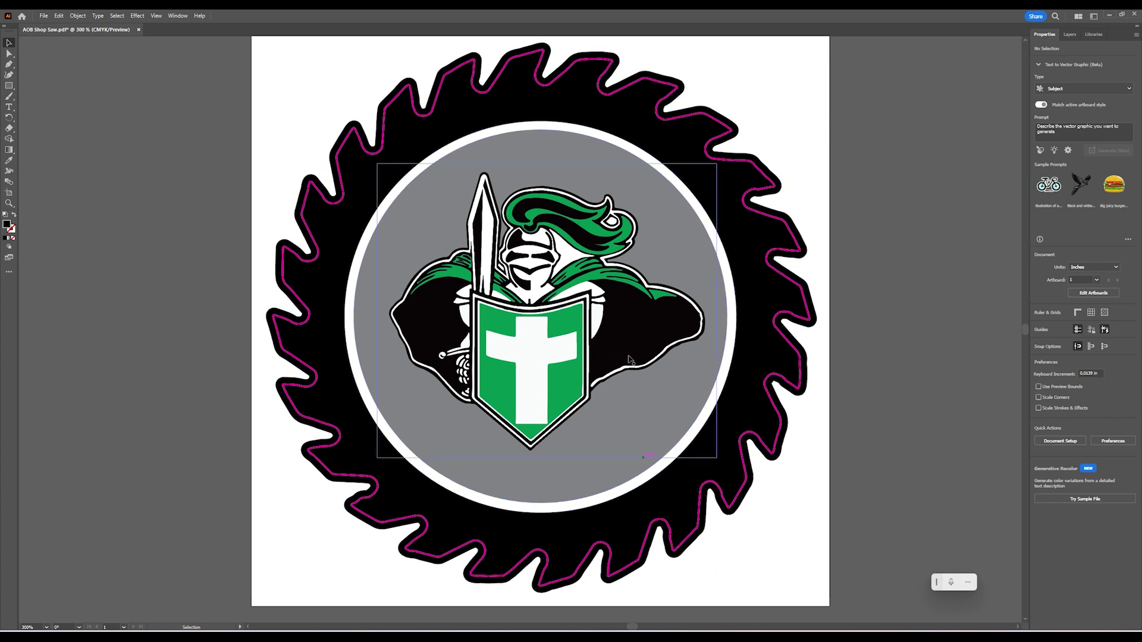
left_click(769, 133)
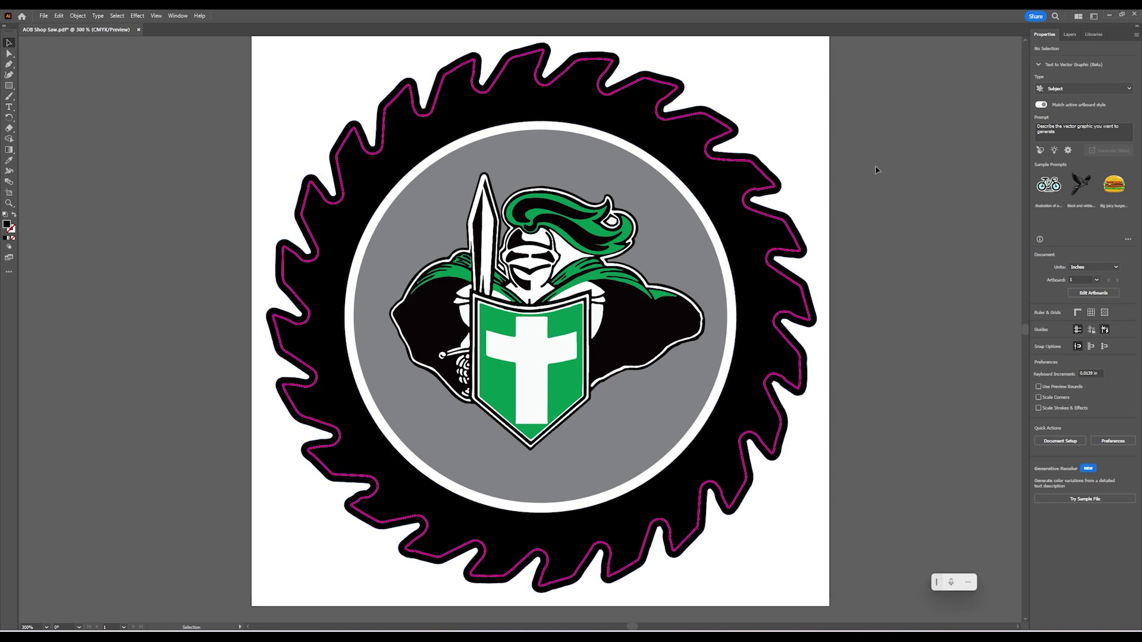
Start Save As with Adobe PDF chosen as the file format.
left_click(44, 16)
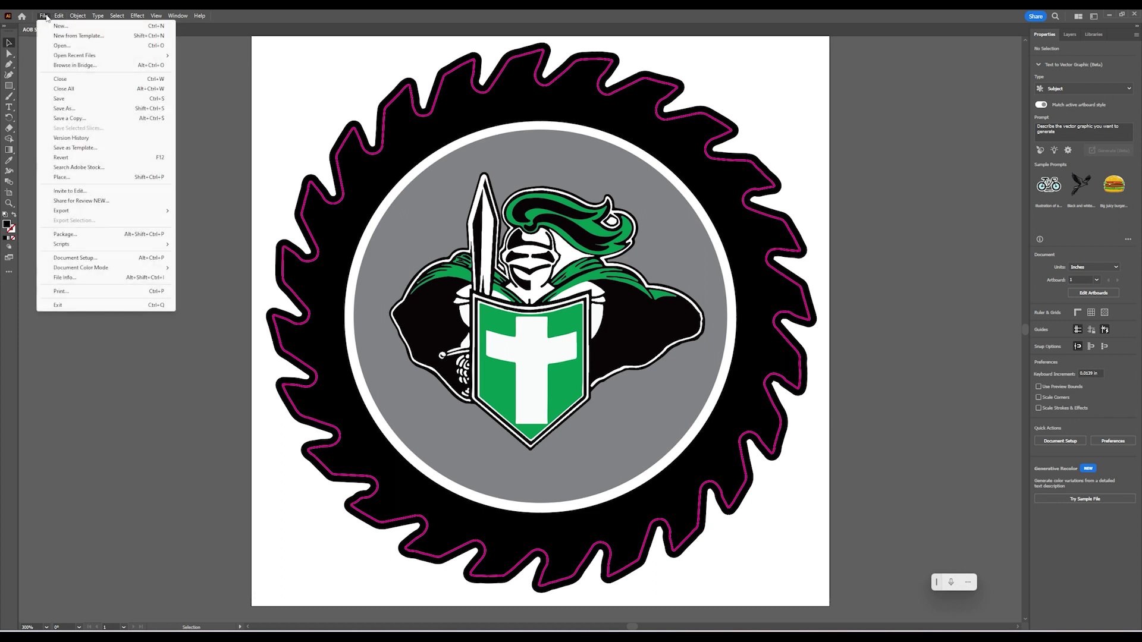
left_click(61, 98)
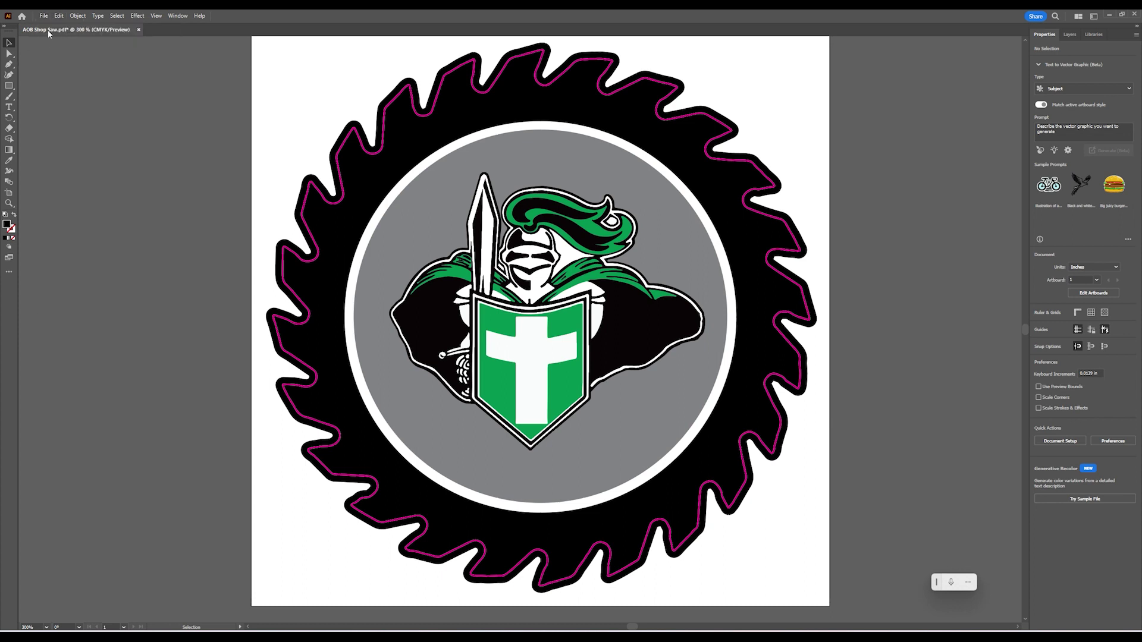
left_click(44, 17)
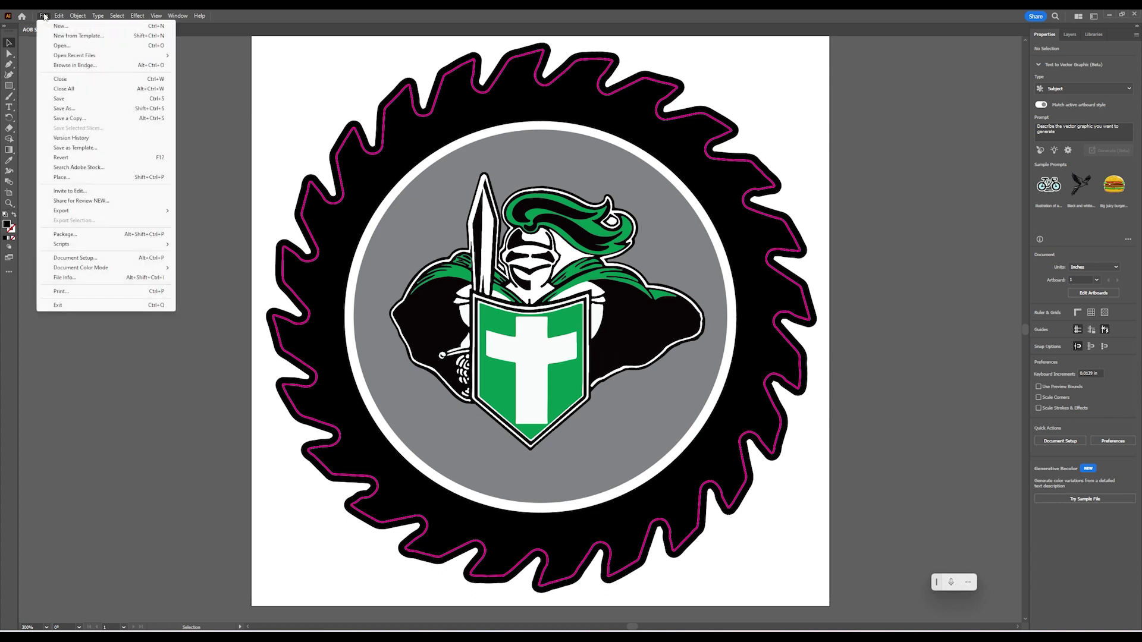
left_click(62, 109)
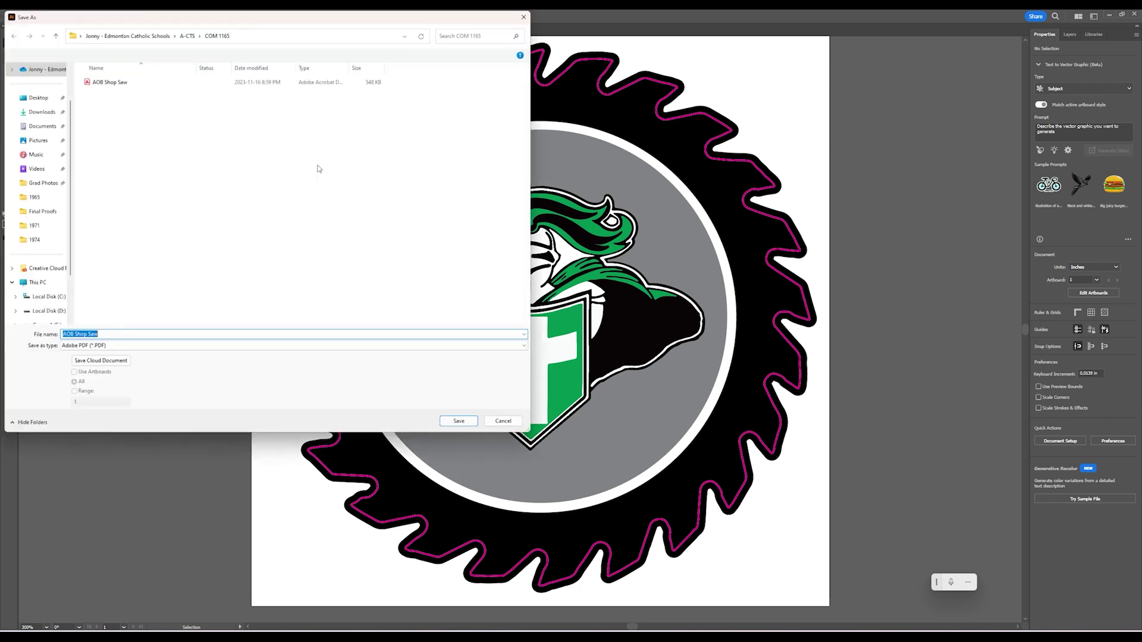
left_click(93, 348)
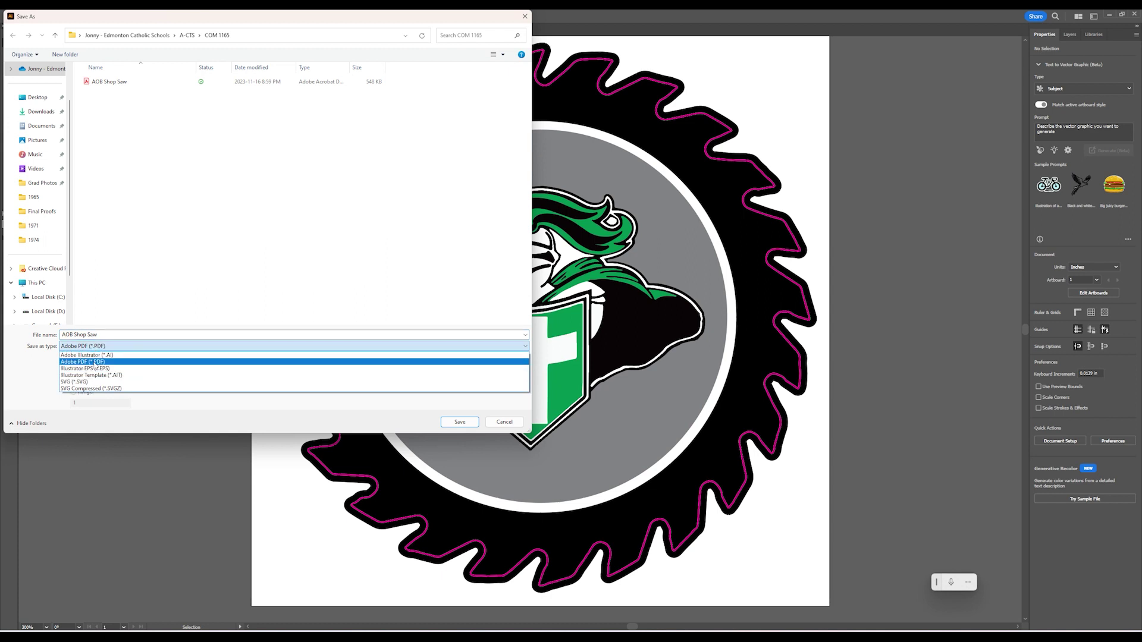
left_click(93, 362)
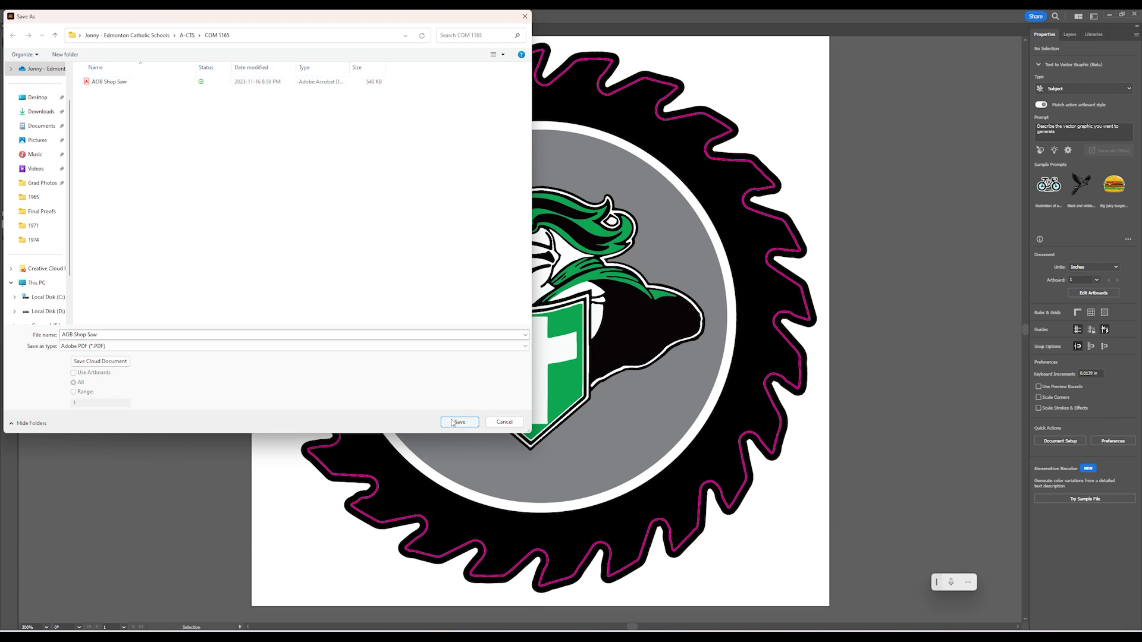
Save as AOB Shop Saw, replacing the existing file, using the Press Quality preset.
left_click(457, 422)
left_click(606, 354)
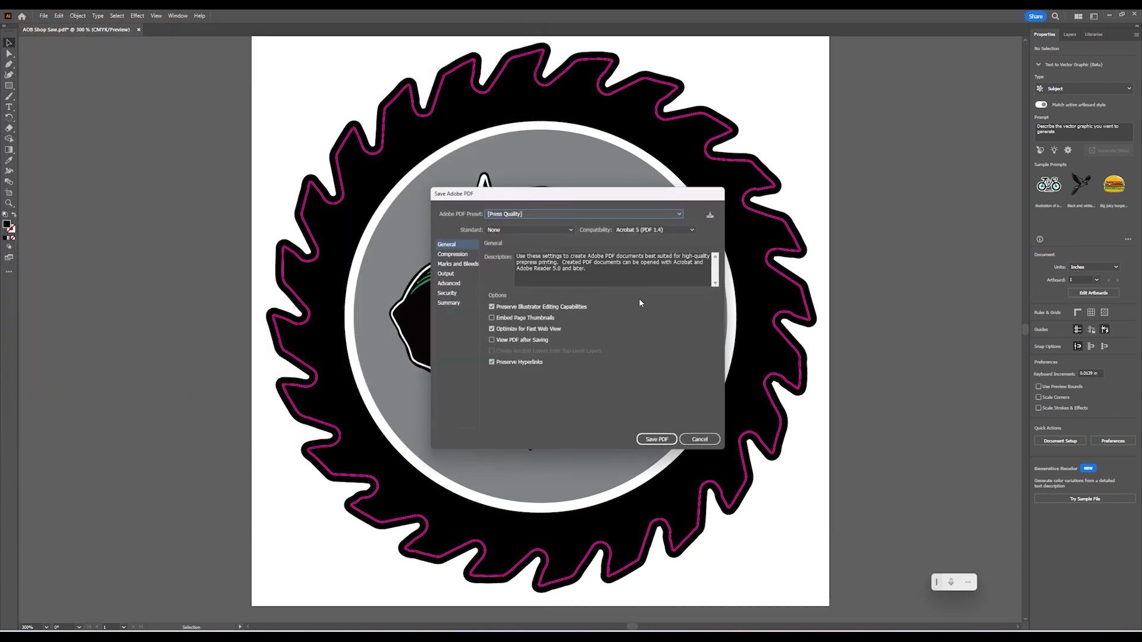
left_click(657, 439)
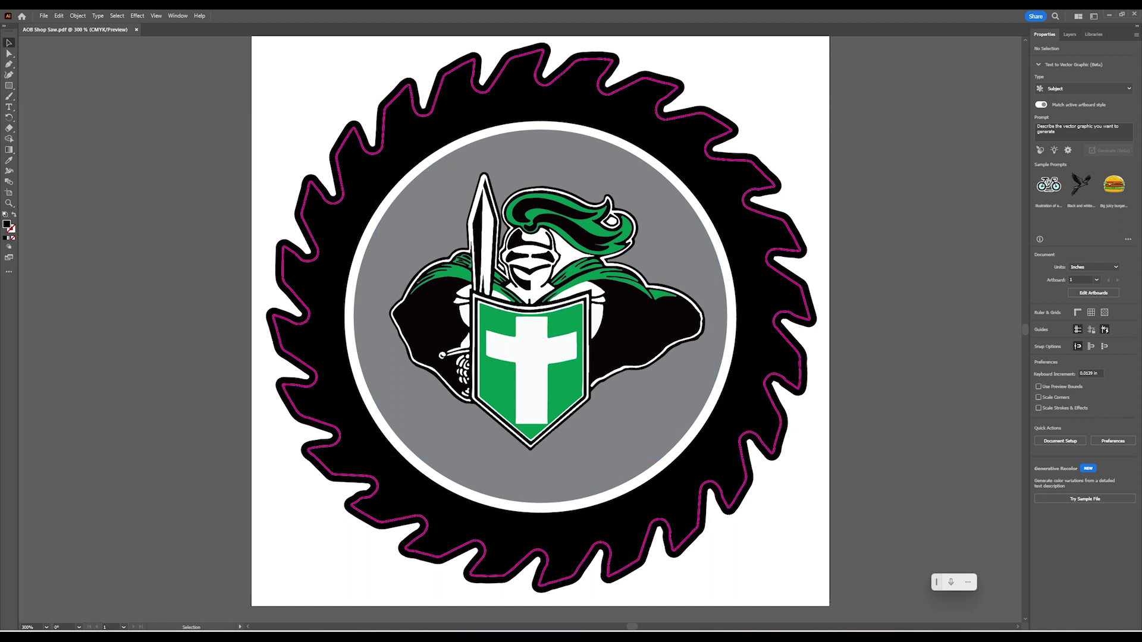
left_click(131, 589)
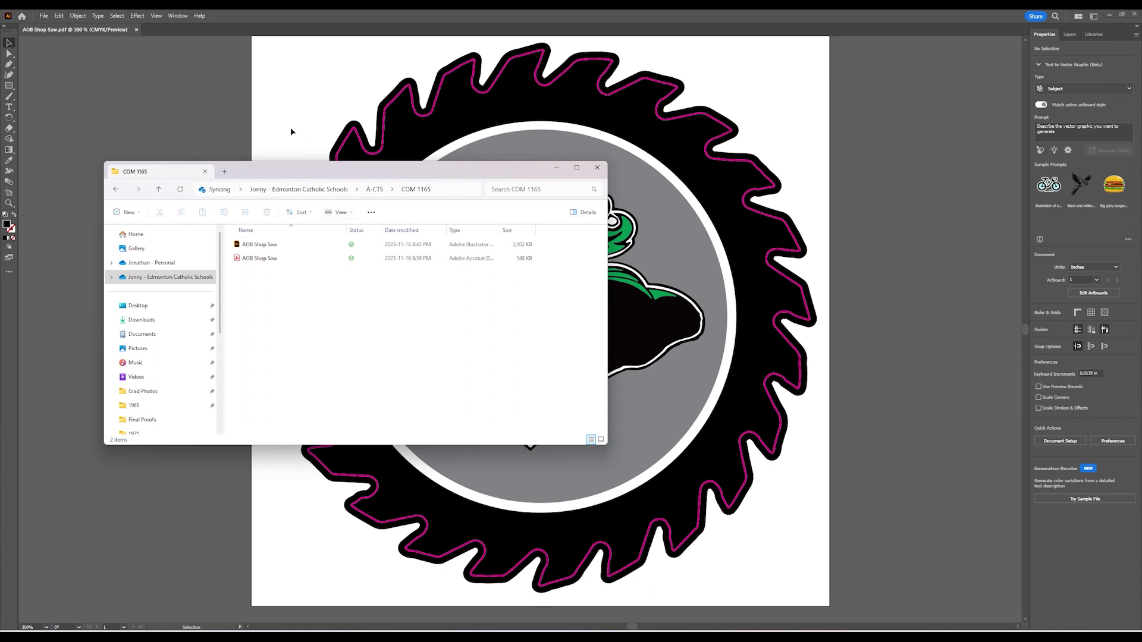
left_click(186, 89)
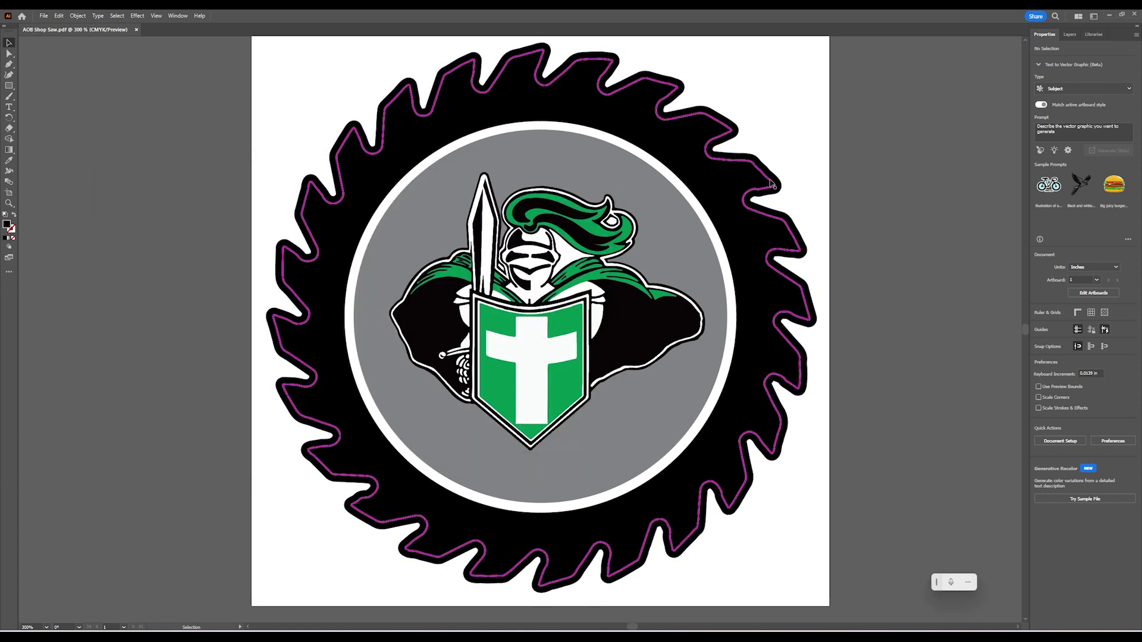